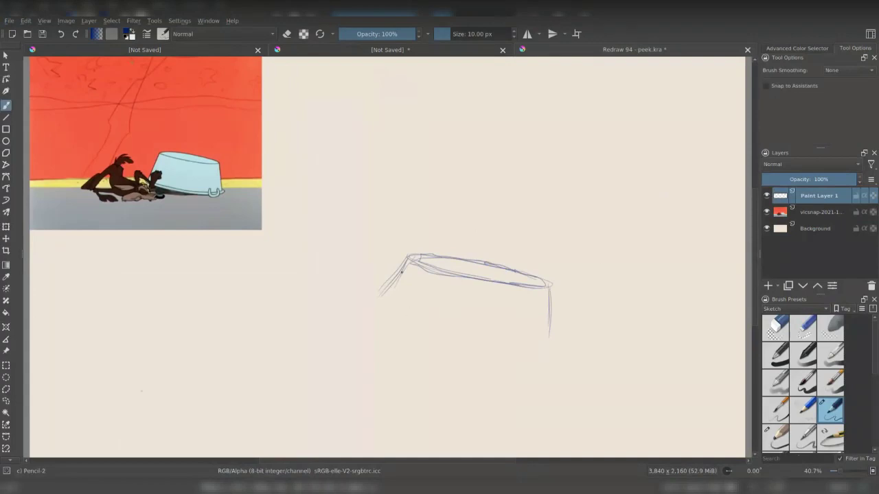
- Finish the rough tub sketch by drawing its slanted left side and the curved bottom rim
{"action": "left_click_drag", "start_coordinate": [401, 271], "coordinate": [381, 300]}
{"action": "left_click_drag", "start_coordinate": [386, 309], "coordinate": [510, 344]}
{"action": "mouse_move", "coordinate": [373, 302]}
{"action": "left_mouse_down"}
{"action": "mouse_move", "coordinate": [415, 329]}
{"action": "mouse_move", "coordinate": [485, 351]}
{"action": "mouse_move", "coordinate": [551, 352]}
{"action": "mouse_move", "coordinate": [551, 339]}
{"action": "mouse_move", "coordinate": [440, 342]}
{"action": "left_mouse_up"}
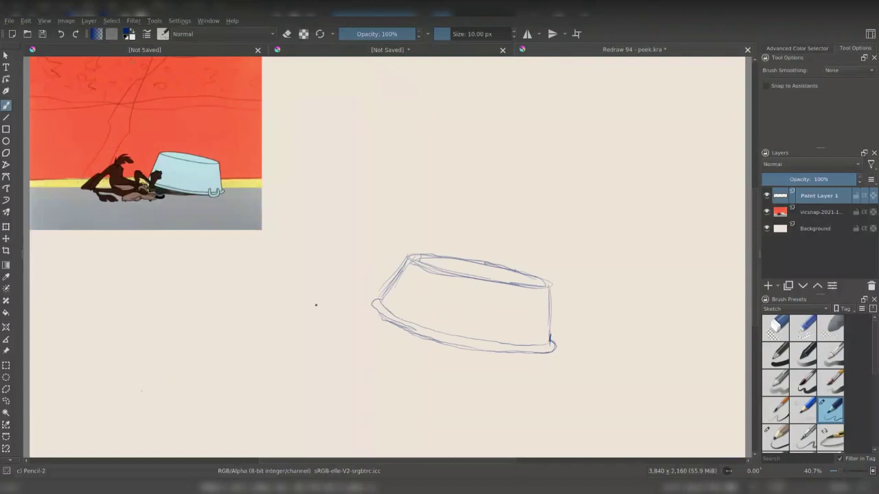
- Add a new paint layer and sketch the coyote's curved back line and round head beside the tub's left rim
{"action": "mouse_move", "coordinate": [271, 270]}
{"action": "left_mouse_down"}
{"action": "mouse_move", "coordinate": [287, 294]}
{"action": "mouse_move", "coordinate": [381, 335]}
{"action": "left_mouse_up"}
{"action": "key", "text": "ctrl+z"}
{"action": "key", "text": "Insert"}
{"action": "mouse_move", "coordinate": [307, 278]}
{"action": "left_mouse_down"}
{"action": "mouse_move", "coordinate": [320, 310]}
{"action": "mouse_move", "coordinate": [394, 334]}
{"action": "mouse_move", "coordinate": [362, 350]}
{"action": "left_mouse_up"}
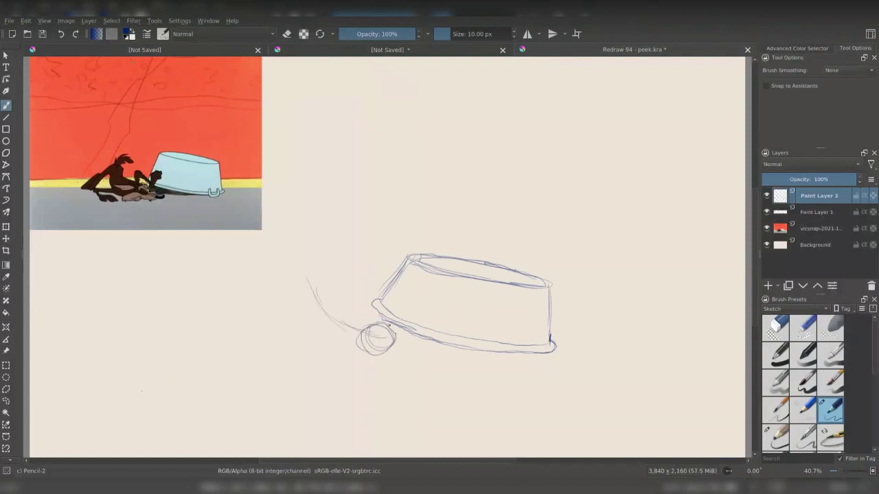
- Shift the head sketch slightly left and rough in the chest and the torso rising to the hips
{"action": "key", "text": "t"}
{"action": "left_click_drag", "start_coordinate": [392, 292], "coordinate": [372, 296]}
{"action": "key", "text": "b"}
{"action": "mouse_move", "coordinate": [377, 331]}
{"action": "left_mouse_down"}
{"action": "mouse_move", "coordinate": [324, 358]}
{"action": "mouse_move", "coordinate": [310, 313]}
{"action": "mouse_move", "coordinate": [328, 359]}
{"action": "left_mouse_up"}
{"action": "mouse_move", "coordinate": [341, 313]}
{"action": "left_mouse_down"}
{"action": "mouse_move", "coordinate": [318, 308]}
{"action": "mouse_move", "coordinate": [304, 290]}
{"action": "mouse_move", "coordinate": [312, 296]}
{"action": "mouse_move", "coordinate": [313, 280]}
{"action": "mouse_move", "coordinate": [276, 286]}
{"action": "mouse_move", "coordinate": [302, 330]}
{"action": "left_mouse_up"}
{"action": "mouse_move", "coordinate": [291, 318]}
{"action": "left_mouse_down"}
{"action": "mouse_move", "coordinate": [279, 282]}
{"action": "mouse_move", "coordinate": [302, 328]}
{"action": "left_mouse_up"}
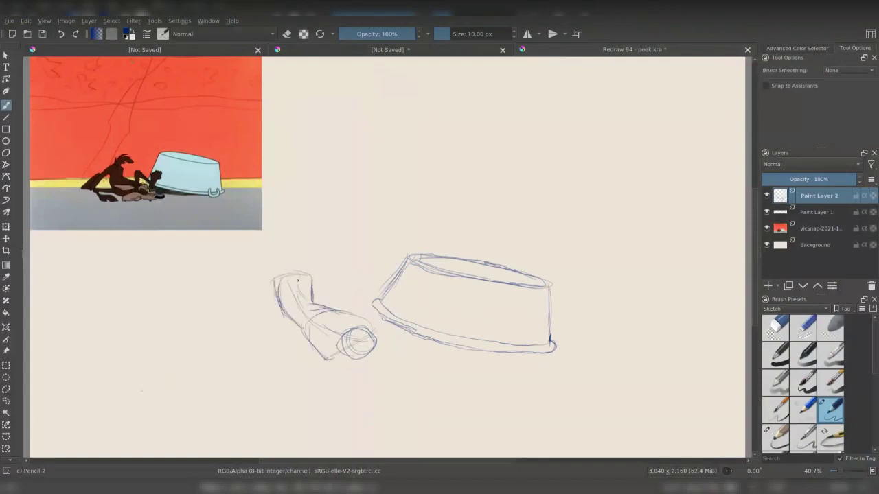
- Sketch the raised hips and the bent hind legs with feet trailing behind the torso
{"action": "left_click_drag", "start_coordinate": [291, 268], "coordinate": [301, 288]}
{"action": "mouse_move", "coordinate": [297, 269]}
{"action": "left_mouse_down"}
{"action": "mouse_move", "coordinate": [315, 306]}
{"action": "mouse_move", "coordinate": [286, 314]}
{"action": "left_mouse_up"}
{"action": "mouse_move", "coordinate": [281, 273]}
{"action": "left_mouse_down"}
{"action": "mouse_move", "coordinate": [249, 295]}
{"action": "mouse_move", "coordinate": [240, 318]}
{"action": "left_mouse_up"}
{"action": "mouse_move", "coordinate": [254, 283]}
{"action": "left_mouse_down"}
{"action": "mouse_move", "coordinate": [240, 318]}
{"action": "mouse_move", "coordinate": [229, 308]}
{"action": "left_mouse_up"}
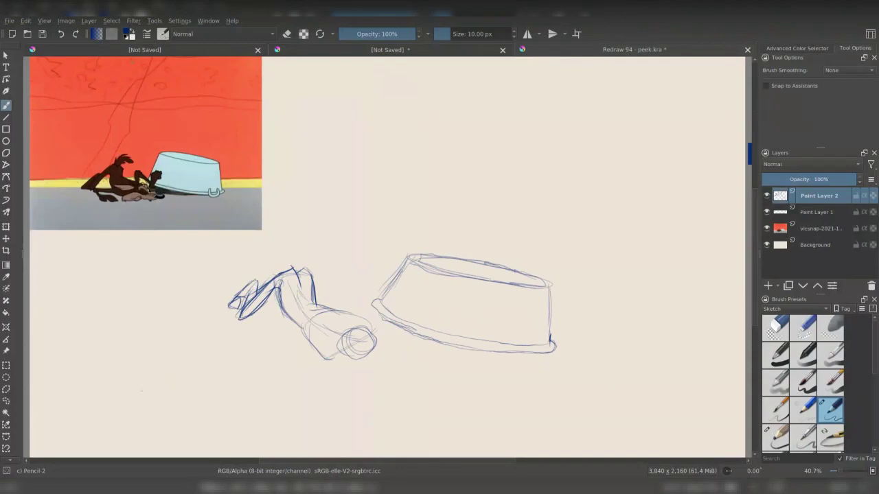
- Rough in the near arm with an oval hand below the torso and define the rounded chest
{"action": "scroll", "coordinate": [390, 264], "scroll_direction": "up", "scroll_amount": 1}
{"action": "mouse_move", "coordinate": [390, 264]}
{"action": "left_mouse_down"}
{"action": "mouse_move", "coordinate": [441, 192]}
{"action": "mouse_move", "coordinate": [448, 215]}
{"action": "left_mouse_up"}
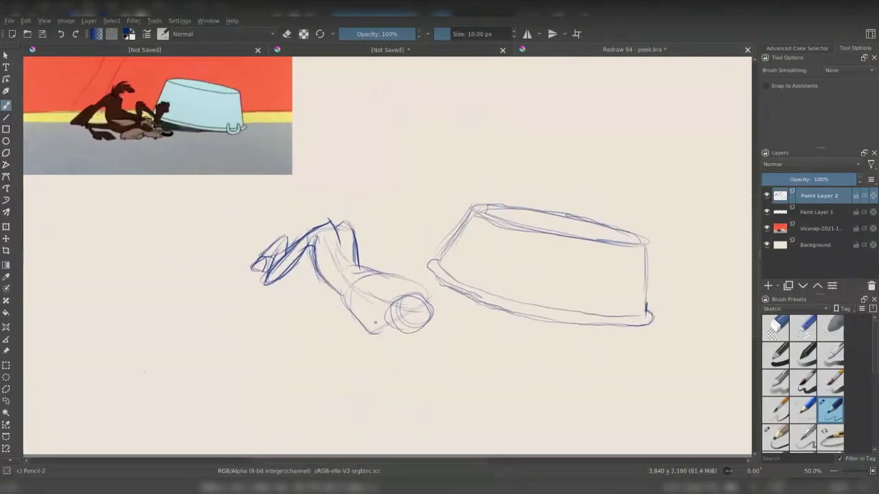
{"action": "mouse_move", "coordinate": [384, 321]}
{"action": "left_mouse_down"}
{"action": "mouse_move", "coordinate": [317, 315]}
{"action": "mouse_move", "coordinate": [339, 349]}
{"action": "mouse_move", "coordinate": [364, 349]}
{"action": "left_mouse_up"}
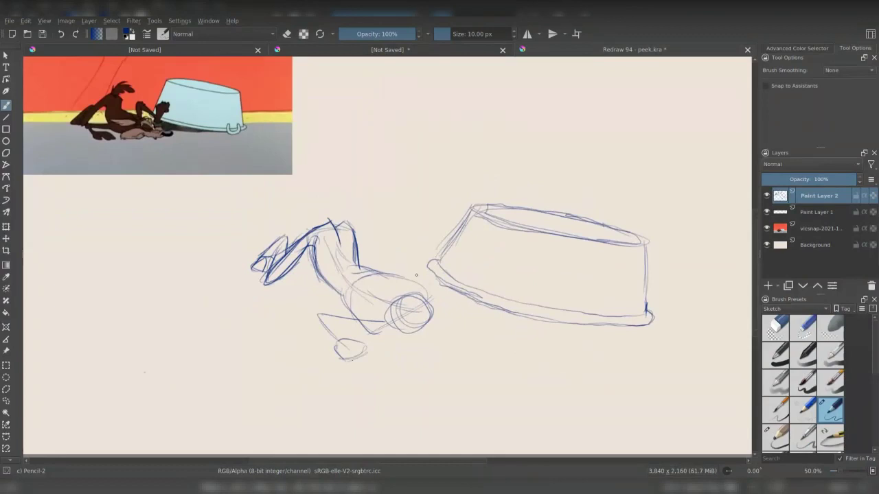
{"action": "mouse_move", "coordinate": [427, 294]}
{"action": "left_mouse_down"}
{"action": "mouse_move", "coordinate": [356, 270]}
{"action": "mouse_move", "coordinate": [403, 304]}
{"action": "left_mouse_up"}
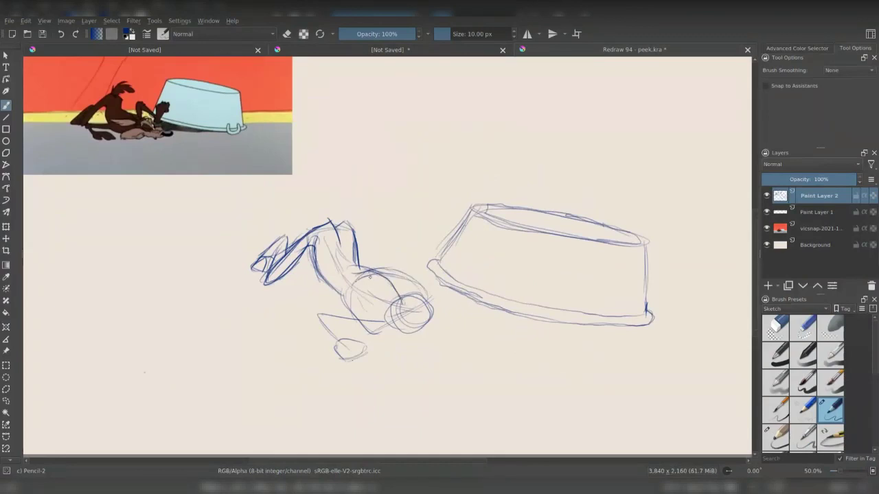
{"action": "left_click_drag", "start_coordinate": [380, 273], "coordinate": [352, 278]}
{"action": "mouse_move", "coordinate": [343, 260]}
{"action": "left_mouse_down"}
{"action": "mouse_move", "coordinate": [364, 274]}
{"action": "mouse_move", "coordinate": [345, 296]}
{"action": "left_mouse_up"}
- Strengthen the back line and sketch the far arm bent up at the elbow and reaching down to the tub's rim
{"action": "mouse_move", "coordinate": [323, 243]}
{"action": "left_mouse_down"}
{"action": "mouse_move", "coordinate": [314, 270]}
{"action": "mouse_move", "coordinate": [327, 274]}
{"action": "mouse_move", "coordinate": [412, 276]}
{"action": "mouse_move", "coordinate": [427, 251]}
{"action": "mouse_move", "coordinate": [436, 292]}
{"action": "mouse_move", "coordinate": [435, 241]}
{"action": "mouse_move", "coordinate": [454, 271]}
{"action": "mouse_move", "coordinate": [461, 246]}
{"action": "mouse_move", "coordinate": [466, 278]}
{"action": "mouse_move", "coordinate": [436, 282]}
{"action": "left_mouse_up"}
{"action": "mouse_move", "coordinate": [443, 239]}
{"action": "left_mouse_down"}
{"action": "mouse_move", "coordinate": [467, 296]}
{"action": "mouse_move", "coordinate": [488, 308]}
{"action": "left_mouse_up"}
{"action": "left_click_drag", "start_coordinate": [479, 277], "coordinate": [473, 300]}
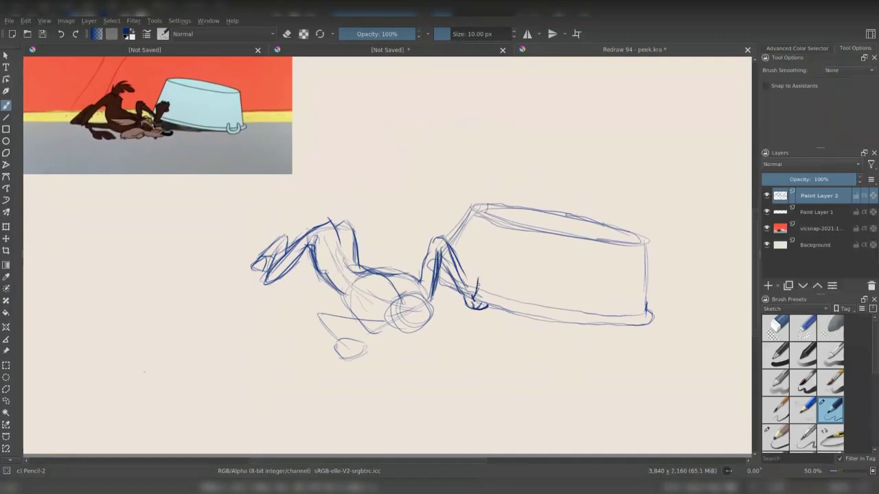
- Sketch the far arm's curled hand and fingers against the tub's side, cleaning up overlapping lines
{"action": "left_click_drag", "start_coordinate": [453, 265], "coordinate": [470, 291]}
{"action": "mouse_move", "coordinate": [491, 270]}
{"action": "left_mouse_down"}
{"action": "mouse_move", "coordinate": [482, 282]}
{"action": "mouse_move", "coordinate": [488, 259]}
{"action": "left_mouse_up"}
{"action": "key", "text": "e"}
{"action": "key", "text": "e"}
{"action": "key", "text": "e"}
{"action": "key", "text": "e"}
{"action": "key", "text": "e"}
{"action": "key", "text": "e"}
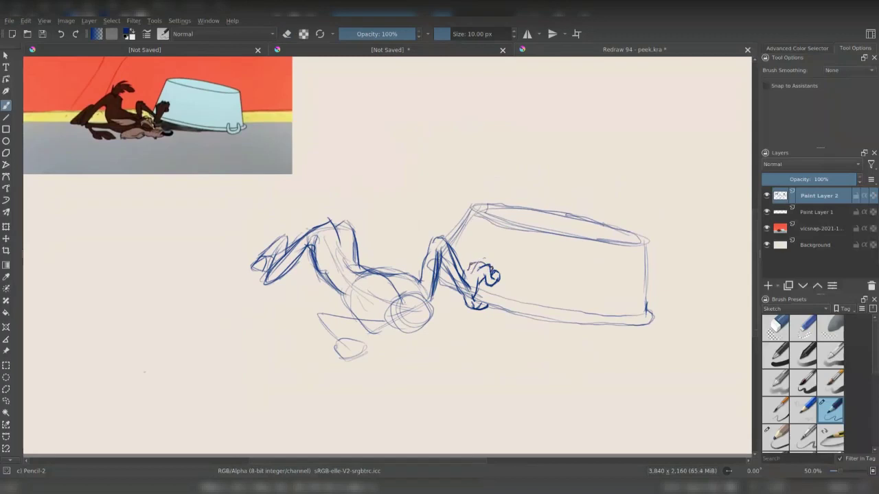
- Rework the lower part of the far hand at the tub's rim, alternating drawing and erasing
{"action": "mouse_move", "coordinate": [470, 290]}
{"action": "left_mouse_down"}
{"action": "mouse_move", "coordinate": [484, 301]}
{"action": "mouse_move", "coordinate": [479, 306]}
{"action": "left_mouse_up"}
{"action": "left_click_drag", "start_coordinate": [473, 301], "coordinate": [493, 308]}
{"action": "key", "text": "e"}
{"action": "left_click_drag", "start_coordinate": [468, 301], "coordinate": [496, 310]}
{"action": "key", "text": "e"}
{"action": "mouse_move", "coordinate": [486, 304]}
{"action": "left_mouse_down"}
{"action": "mouse_move", "coordinate": [499, 308]}
{"action": "mouse_move", "coordinate": [483, 302]}
{"action": "left_mouse_up"}
{"action": "key", "text": "e"}
{"action": "key", "text": "e"}
- Select the lower part of the far hand freehand, transform it and clear the selection
{"action": "left_click", "coordinate": [6, 401]}
{"action": "key", "text": "ctrl+t"}
{"action": "key", "text": "Return"}
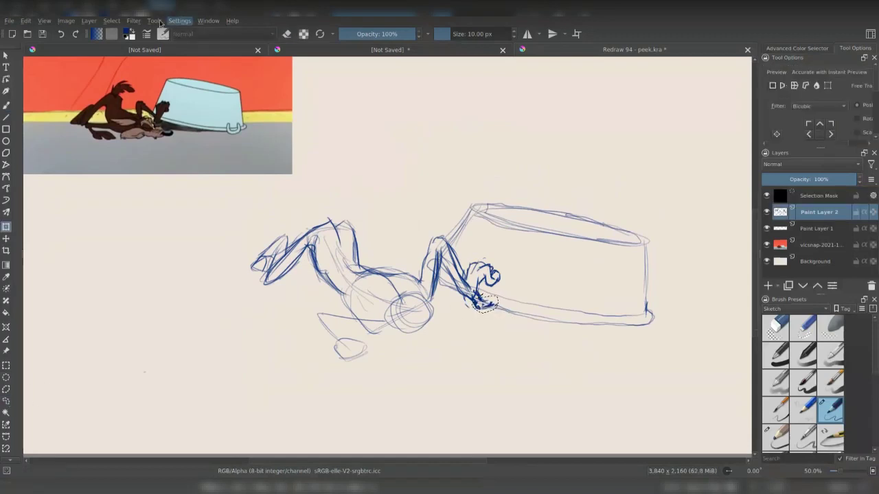
{"action": "left_click", "coordinate": [112, 21]}
{"action": "left_click", "coordinate": [126, 43]}
- Redraw the head as a firmer circle with guide lines and sketch the eye area on its face
{"action": "key", "text": "b"}
{"action": "left_click_drag", "start_coordinate": [393, 307], "coordinate": [418, 293]}
{"action": "mouse_move", "coordinate": [392, 311]}
{"action": "left_mouse_down"}
{"action": "mouse_move", "coordinate": [424, 296]}
{"action": "mouse_move", "coordinate": [435, 309]}
{"action": "left_mouse_up"}
{"action": "left_click_drag", "start_coordinate": [394, 304], "coordinate": [400, 329]}
{"action": "left_click_drag", "start_coordinate": [436, 306], "coordinate": [423, 326]}
{"action": "left_click_drag", "start_coordinate": [397, 323], "coordinate": [417, 339]}
{"action": "mouse_move", "coordinate": [439, 307]}
{"action": "left_mouse_down"}
{"action": "mouse_move", "coordinate": [414, 338]}
{"action": "mouse_move", "coordinate": [403, 339]}
{"action": "left_mouse_up"}
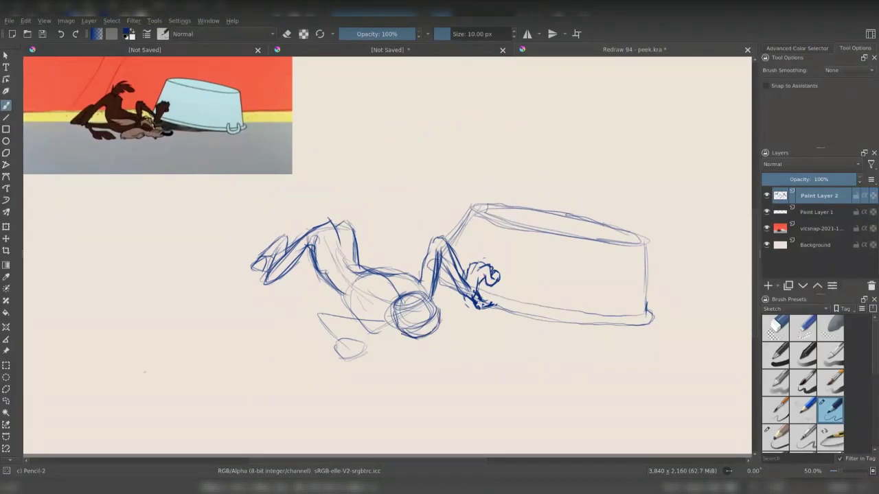
{"action": "mouse_move", "coordinate": [440, 298]}
{"action": "left_mouse_down"}
{"action": "mouse_move", "coordinate": [453, 305]}
{"action": "mouse_move", "coordinate": [443, 320]}
{"action": "mouse_move", "coordinate": [410, 321]}
{"action": "mouse_move", "coordinate": [431, 315]}
{"action": "mouse_move", "coordinate": [405, 309]}
{"action": "mouse_move", "coordinate": [418, 311]}
{"action": "left_mouse_up"}
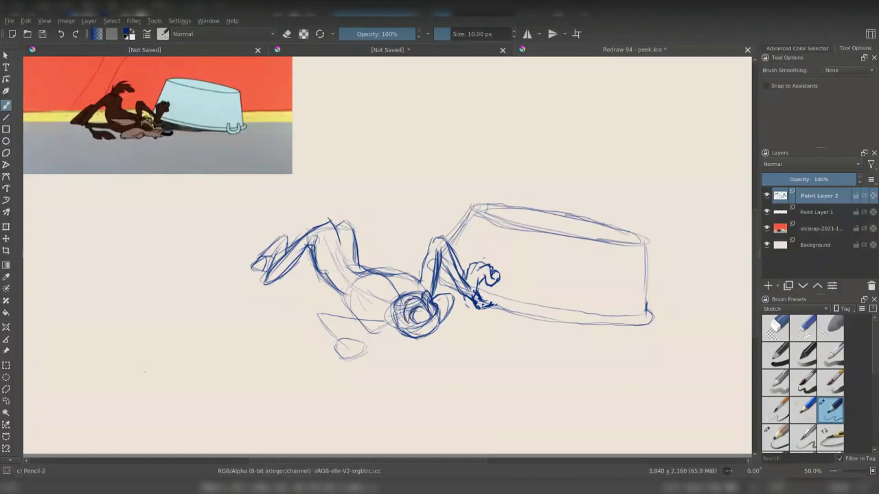
- Sketch the long muzzle, cheek and nose reaching toward the tub's rim, and refine the eye area
{"action": "mouse_move", "coordinate": [432, 314]}
{"action": "left_mouse_down"}
{"action": "mouse_move", "coordinate": [413, 321]}
{"action": "mouse_move", "coordinate": [431, 310]}
{"action": "mouse_move", "coordinate": [416, 301]}
{"action": "mouse_move", "coordinate": [430, 315]}
{"action": "mouse_move", "coordinate": [423, 304]}
{"action": "mouse_move", "coordinate": [384, 344]}
{"action": "mouse_move", "coordinate": [412, 347]}
{"action": "mouse_move", "coordinate": [461, 315]}
{"action": "mouse_move", "coordinate": [482, 331]}
{"action": "left_mouse_up"}
{"action": "key", "text": "e"}
{"action": "key", "text": "e"}
{"action": "key", "text": "ctrl+z"}
{"action": "mouse_move", "coordinate": [424, 331]}
{"action": "left_mouse_down"}
{"action": "mouse_move", "coordinate": [479, 337]}
{"action": "mouse_move", "coordinate": [482, 320]}
{"action": "mouse_move", "coordinate": [499, 312]}
{"action": "mouse_move", "coordinate": [472, 320]}
{"action": "left_mouse_up"}
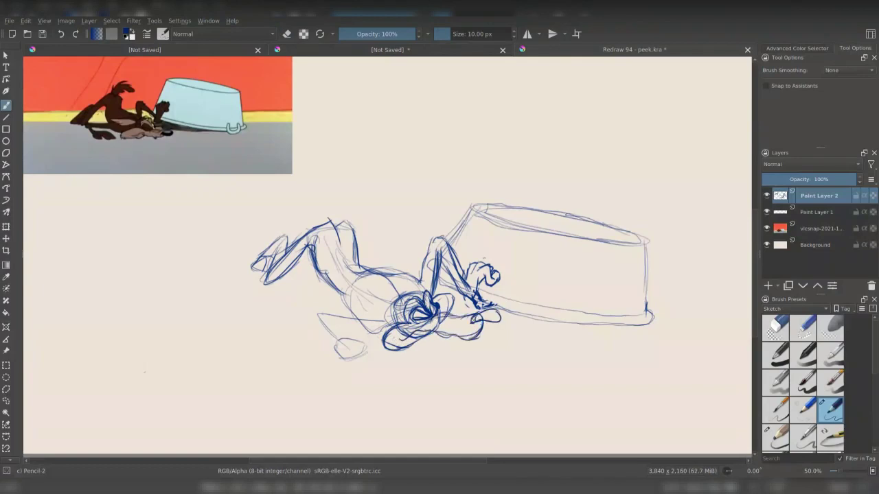
{"action": "mouse_move", "coordinate": [435, 298]}
{"action": "left_mouse_down"}
{"action": "mouse_move", "coordinate": [455, 295]}
{"action": "mouse_move", "coordinate": [454, 314]}
{"action": "left_mouse_up"}
- Define the near arm's bent elbow and forearm and draw its hand with spread fingers
{"action": "mouse_move", "coordinate": [352, 294]}
{"action": "left_mouse_down"}
{"action": "mouse_move", "coordinate": [346, 316]}
{"action": "mouse_move", "coordinate": [302, 317]}
{"action": "mouse_move", "coordinate": [329, 343]}
{"action": "left_mouse_up"}
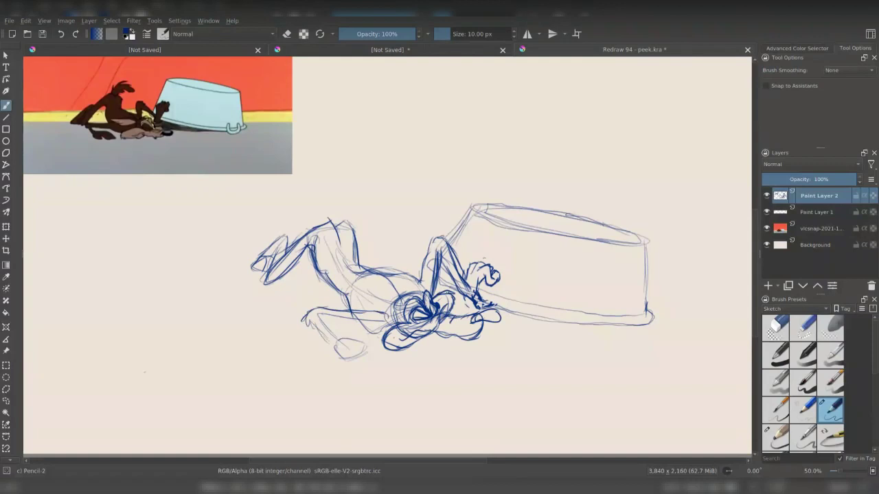
{"action": "mouse_move", "coordinate": [306, 323]}
{"action": "left_mouse_down"}
{"action": "mouse_move", "coordinate": [378, 383]}
{"action": "mouse_move", "coordinate": [378, 366]}
{"action": "mouse_move", "coordinate": [397, 380]}
{"action": "left_mouse_up"}
{"action": "left_click_drag", "start_coordinate": [364, 344], "coordinate": [398, 372]}
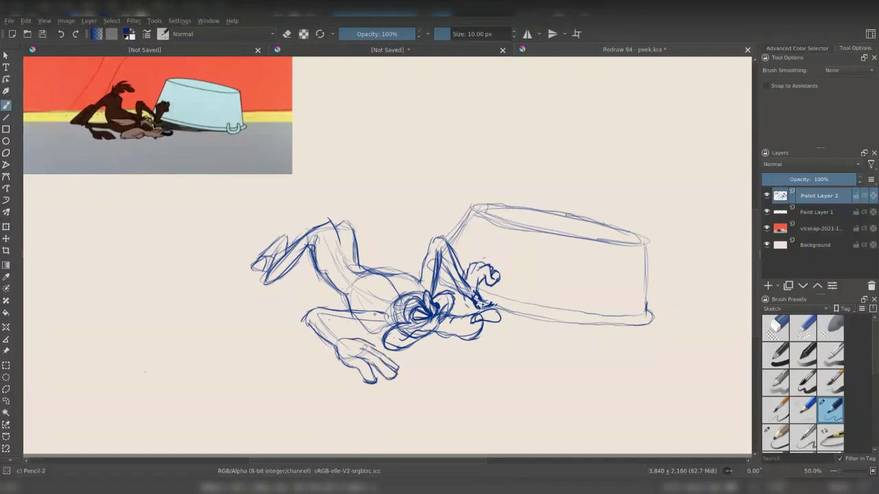
{"action": "left_click_drag", "start_coordinate": [375, 314], "coordinate": [385, 321]}
{"action": "left_click_drag", "start_coordinate": [328, 319], "coordinate": [384, 360]}
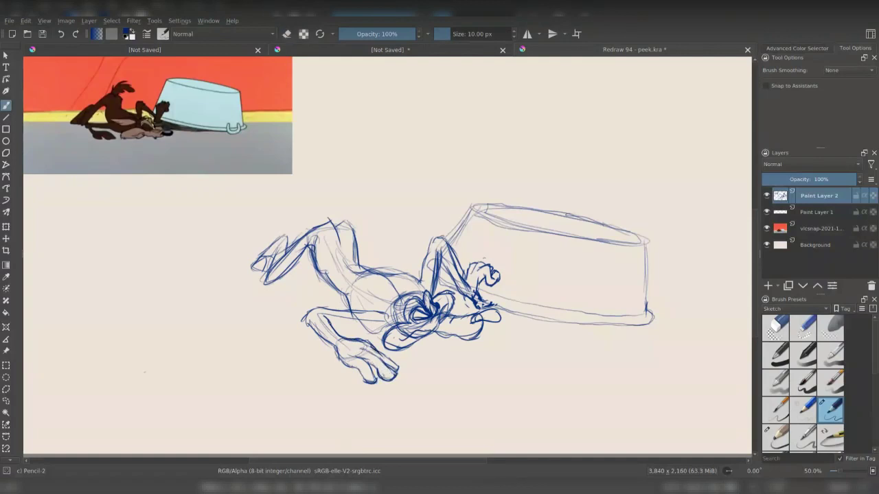
- Erase stray lines around the near hand and redraw the inner contour of the near arm
{"action": "key", "text": "e"}
{"action": "key", "text": "e"}
{"action": "mouse_move", "coordinate": [368, 343]}
{"action": "left_mouse_down"}
{"action": "mouse_move", "coordinate": [397, 371]}
{"action": "mouse_move", "coordinate": [373, 345]}
{"action": "left_mouse_up"}
{"action": "key", "text": "e"}
{"action": "key", "text": "e"}
{"action": "left_click_drag", "start_coordinate": [328, 324], "coordinate": [384, 336]}
- Sketch the long pointed ears sweeping back from the head across the torso
{"action": "mouse_move", "coordinate": [373, 273]}
{"action": "left_mouse_down"}
{"action": "mouse_move", "coordinate": [425, 284]}
{"action": "mouse_move", "coordinate": [322, 289]}
{"action": "left_mouse_up"}
{"action": "mouse_move", "coordinate": [400, 306]}
{"action": "left_mouse_down"}
{"action": "mouse_move", "coordinate": [350, 312]}
{"action": "mouse_move", "coordinate": [323, 290]}
{"action": "left_mouse_up"}
{"action": "mouse_move", "coordinate": [405, 287]}
{"action": "left_mouse_down"}
{"action": "mouse_move", "coordinate": [397, 298]}
{"action": "mouse_move", "coordinate": [403, 295]}
{"action": "mouse_move", "coordinate": [361, 278]}
{"action": "mouse_move", "coordinate": [356, 287]}
{"action": "left_mouse_up"}
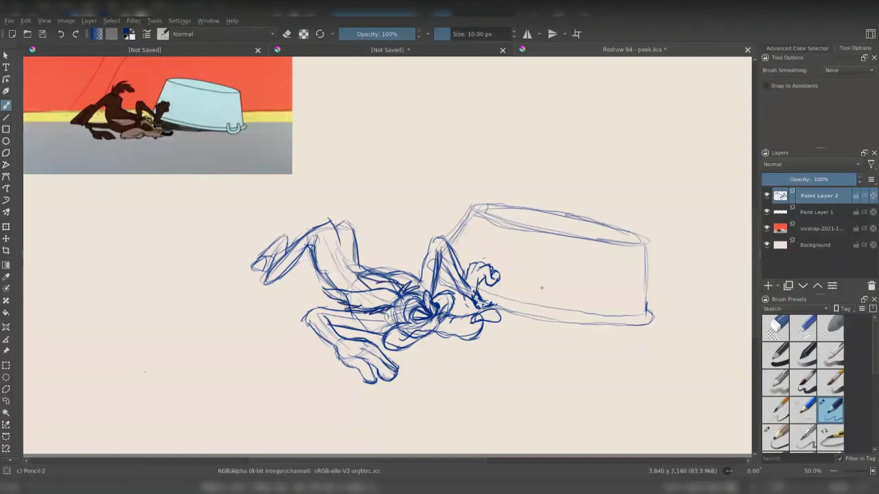
- Rename the coyote's layer "wile e sketch" and the tub's layer "tub"
{"action": "double_click", "coordinate": [828, 196]}
{"action": "type", "text": "wile e sketch"}
{"action": "key", "text": "Return"}
{"action": "double_click", "coordinate": [812, 213]}
{"action": "type", "text": "tub"}
{"action": "key", "text": "Return"}
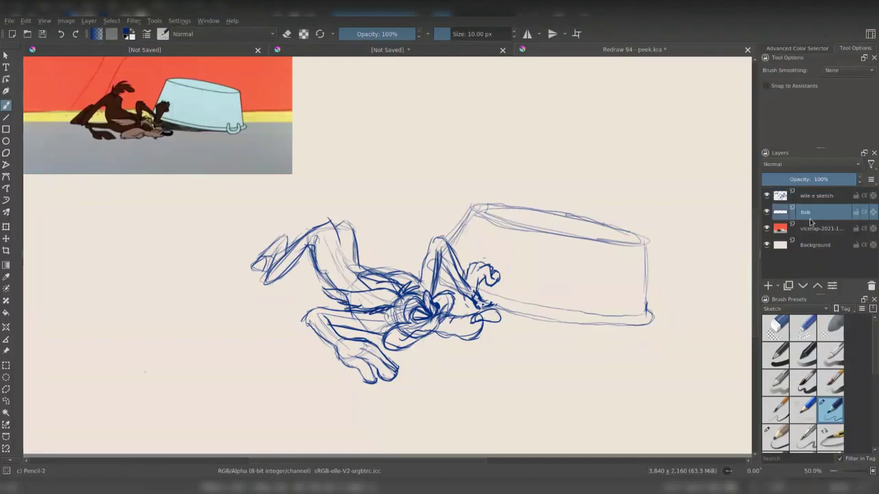
- Sketch a U-shaped handle at the tub's lower right rim and a curled bushy tail on the wile e sketch layer
{"action": "left_click_drag", "start_coordinate": [617, 311], "coordinate": [643, 329]}
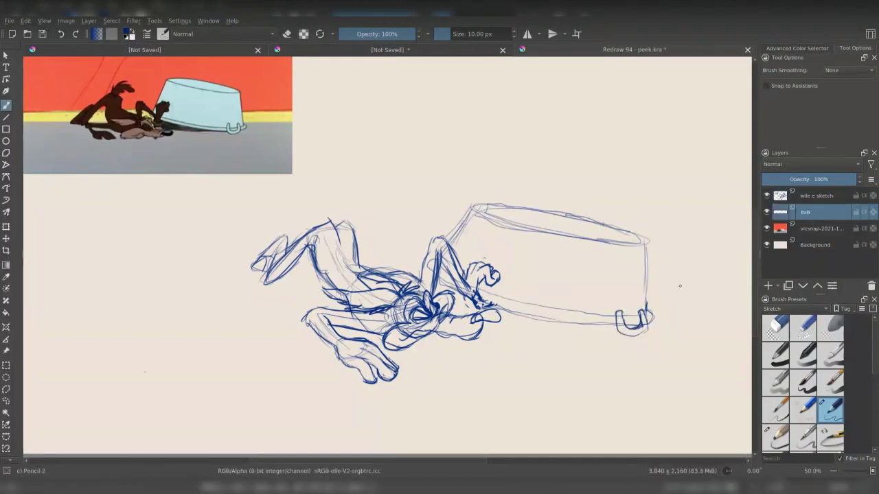
{"action": "key", "text": "e"}
{"action": "key", "text": "Page_Up"}
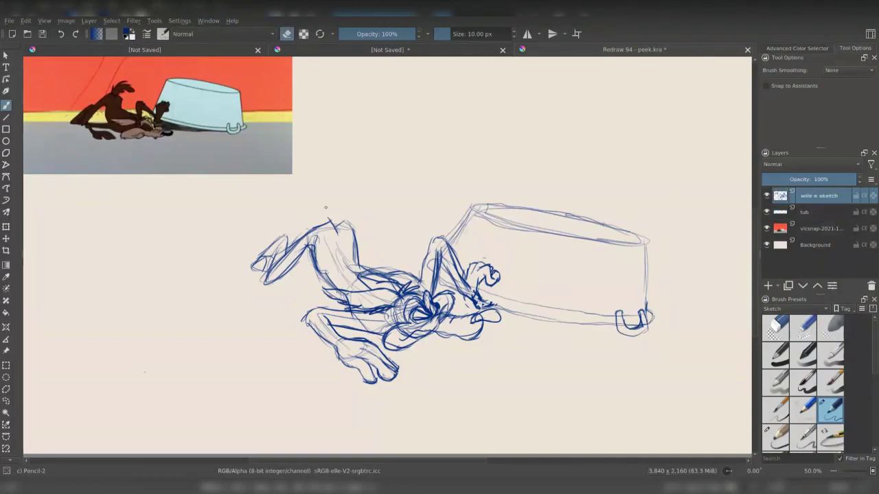
{"action": "key", "text": "e"}
{"action": "mouse_move", "coordinate": [330, 221]}
{"action": "left_mouse_down"}
{"action": "mouse_move", "coordinate": [352, 195]}
{"action": "mouse_move", "coordinate": [384, 207]}
{"action": "mouse_move", "coordinate": [364, 215]}
{"action": "mouse_move", "coordinate": [377, 205]}
{"action": "mouse_move", "coordinate": [379, 240]}
{"action": "mouse_move", "coordinate": [374, 229]}
{"action": "left_mouse_up"}
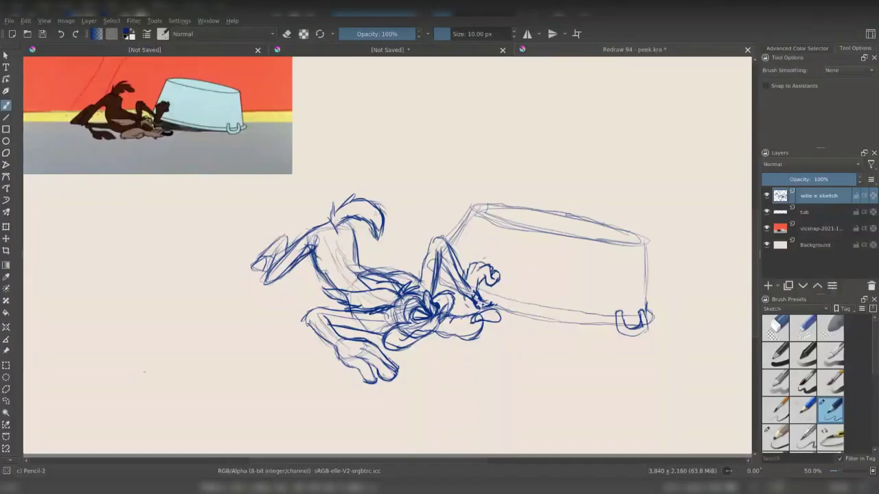
- Group the wile e sketch and tub layers and name the group "Foreground"
{"action": "key", "text": "ctrl+minus"}
{"action": "key", "text": "ctrl+minus"}
{"action": "left_click", "coordinate": [801, 212], "text": "ctrl"}
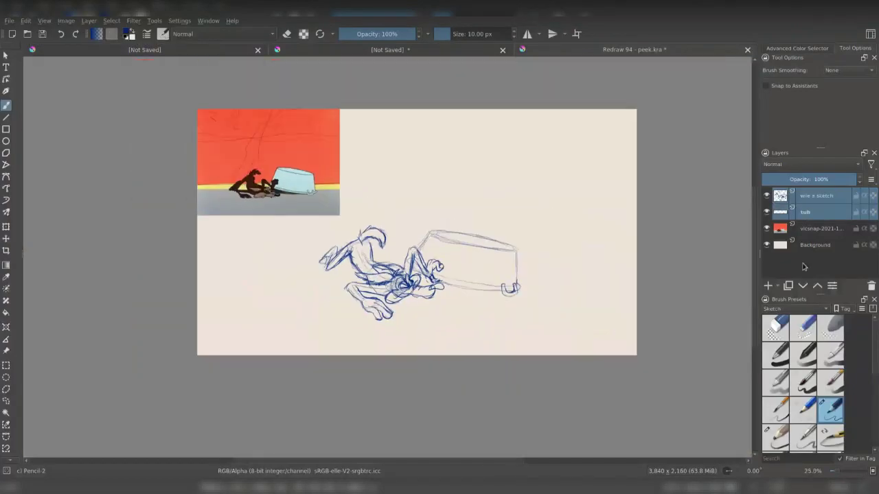
{"action": "key", "text": "ctrl+g"}
{"action": "left_click", "coordinate": [812, 200]}
{"action": "double_click", "coordinate": [813, 200]}
{"action": "type", "text": "Foreground"}
{"action": "key", "text": "Return"}
- Try to clear the stray marks on both sides of the drawing on the wile e sketch and tub layers
{"action": "key", "text": "ctrl+t"}
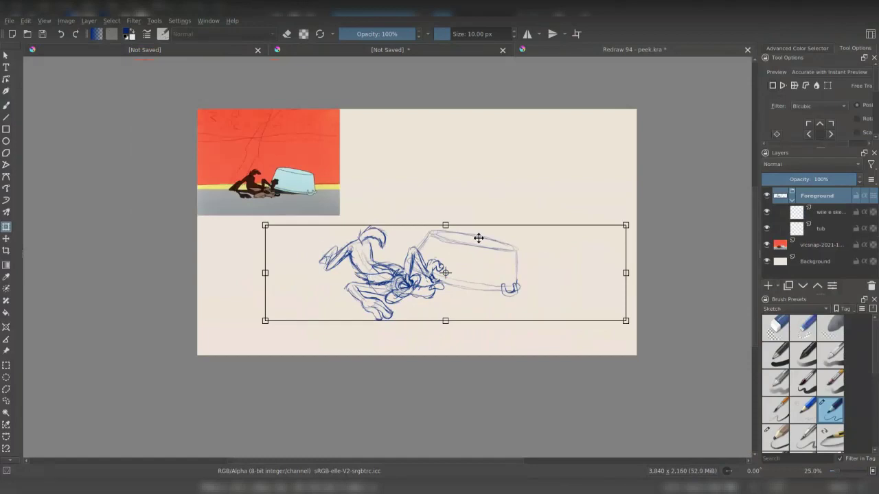
{"action": "left_click", "coordinate": [828, 212]}
{"action": "left_click", "coordinate": [821, 229], "text": "ctrl"}
{"action": "left_click", "coordinate": [6, 366]}
{"action": "left_click_drag", "start_coordinate": [201, 191], "coordinate": [316, 344]}
{"action": "left_click_drag", "start_coordinate": [520, 193], "coordinate": [551, 265]}
{"action": "key", "text": "ctrl+shift+a"}
- Enlarge the Foreground group and reposition it on the canvas
{"action": "left_click", "coordinate": [808, 197]}
{"action": "key", "text": "ctrl+t"}
{"action": "left_click_drag", "start_coordinate": [265, 225], "coordinate": [195, 207]}
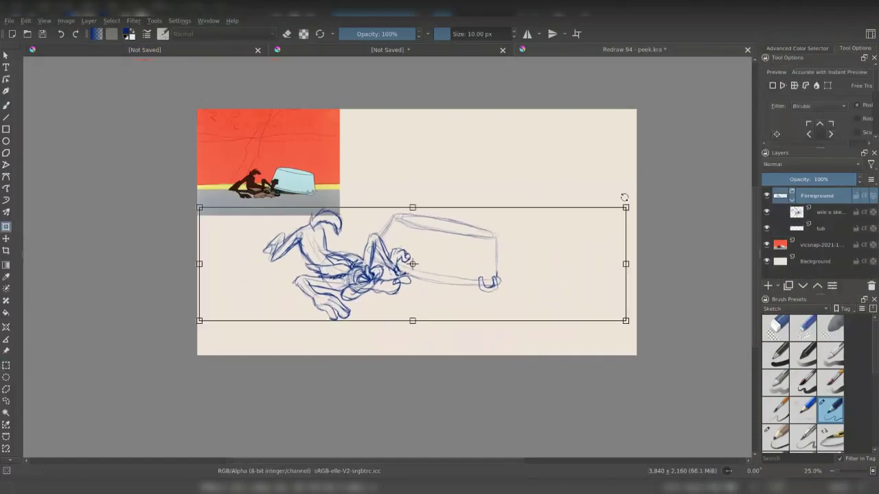
{"action": "left_click_drag", "start_coordinate": [625, 205], "coordinate": [725, 155]}
{"action": "left_click_drag", "start_coordinate": [522, 232], "coordinate": [493, 252]}
{"action": "key", "text": "Return"}
- Select the coyote and tub with a rectangle, enlarge and shift them to fill the canvas, and clear the selection
{"action": "left_click", "coordinate": [7, 366]}
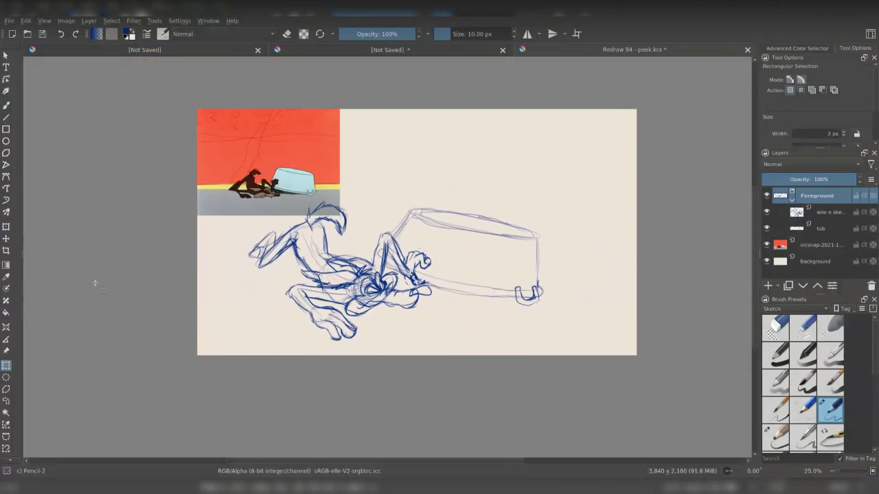
{"action": "left_click_drag", "start_coordinate": [226, 181], "coordinate": [573, 356]}
{"action": "key", "text": "ctrl+t"}
{"action": "left_click_drag", "start_coordinate": [575, 179], "coordinate": [611, 153]}
{"action": "left_click_drag", "start_coordinate": [547, 209], "coordinate": [569, 213]}
{"action": "key", "text": "b"}
{"action": "key", "text": "ctrl+shift+a"}
- Hide the reference image layer and lower the opacity of the Foreground group
{"action": "left_click", "coordinate": [766, 245]}
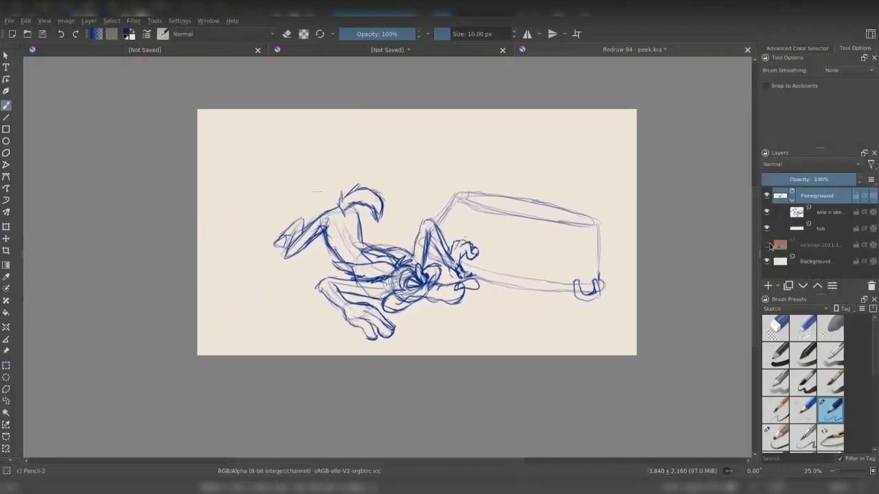
{"action": "left_click_drag", "start_coordinate": [815, 180], "coordinate": [790, 181]}
- Add two paint layers above the Foreground group and group them together
{"action": "left_click", "coordinate": [767, 285]}
{"action": "left_click_drag", "start_coordinate": [814, 213], "coordinate": [819, 192]}
{"action": "double_click", "coordinate": [822, 196]}
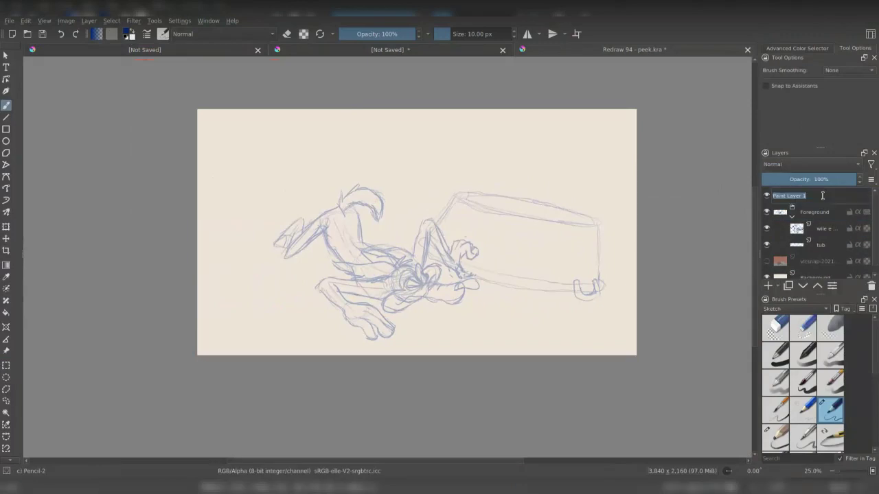
{"action": "left_click", "coordinate": [767, 285]}
{"action": "left_click", "coordinate": [819, 212], "text": "shift"}
{"action": "key", "text": "ctrl+g"}
- Name the new group "Wile E" and its upper layer "Ink"
{"action": "double_click", "coordinate": [819, 197]}
{"action": "type", "text": "Wile E"}
{"action": "key", "text": "Return"}
{"action": "double_click", "coordinate": [826, 214]}
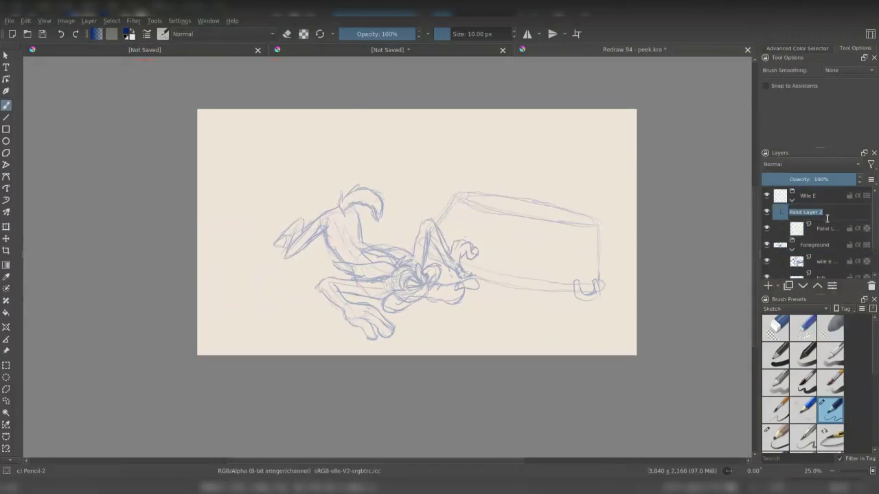
{"action": "type", "text": "Ink"}
{"action": "key", "text": "Return"}
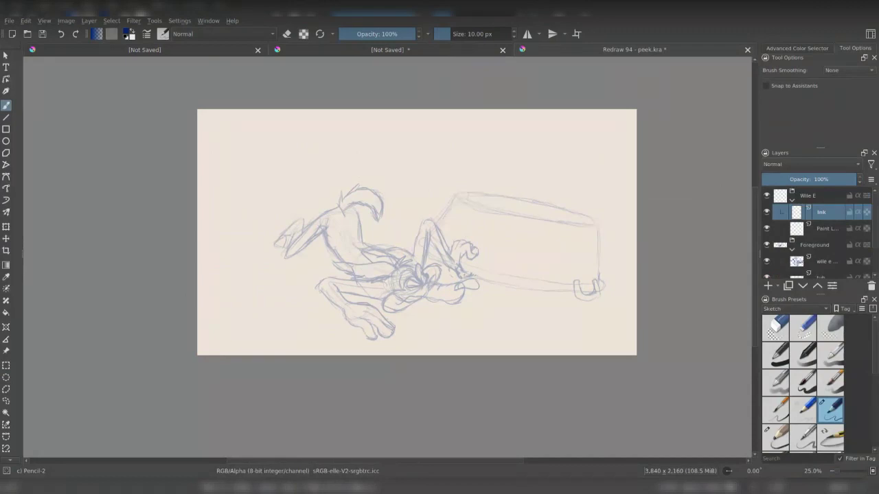
- Reset the painting colour to black and filter the brush presets by the Ink tag
{"action": "key", "text": "plus"}
{"action": "key", "text": "plus"}
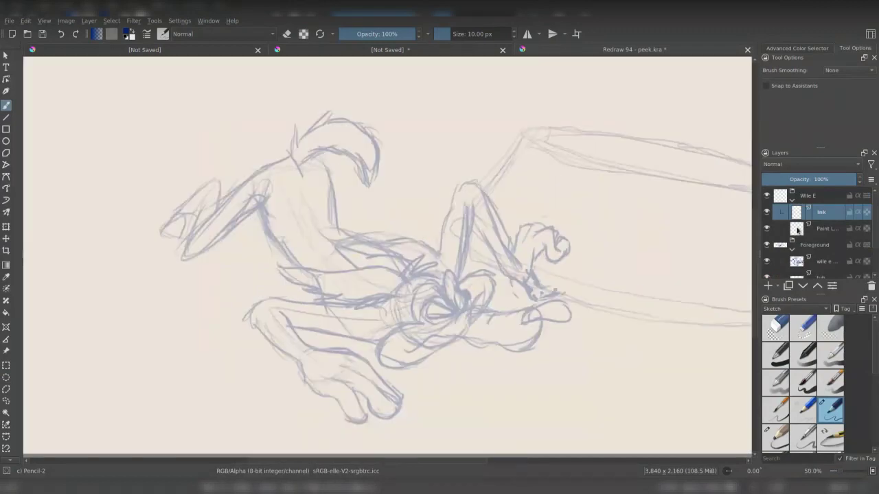
{"action": "left_click", "coordinate": [126, 37]}
{"action": "left_click", "coordinate": [784, 309]}
{"action": "left_click", "coordinate": [773, 268]}
- Choose the Ink-4 Pen Rough brush at 17.06 px and set its smoothing to Weighted
{"action": "key", "text": "plus"}
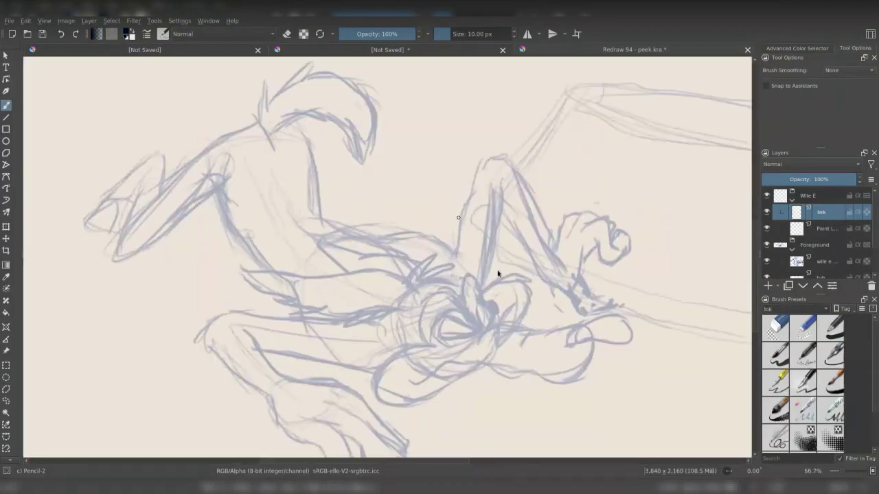
{"action": "left_click_drag", "start_coordinate": [659, 372], "coordinate": [572, 303]}
{"action": "left_click", "coordinate": [805, 379]}
{"action": "left_click", "coordinate": [454, 35]}
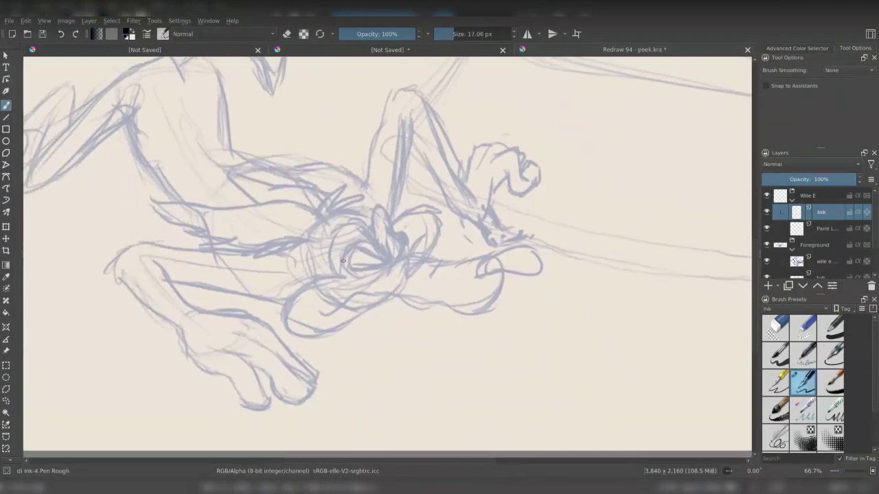
{"action": "left_click", "coordinate": [841, 70]}
{"action": "left_click", "coordinate": [842, 91]}
- Ink the lower contour of the muzzle and cheek on the Ink layer, redoing unsatisfactory strokes
{"action": "left_click_drag", "start_coordinate": [324, 313], "coordinate": [382, 287]}
{"action": "mouse_move", "coordinate": [507, 272]}
{"action": "left_mouse_down"}
{"action": "mouse_move", "coordinate": [506, 297]}
{"action": "mouse_move", "coordinate": [451, 310]}
{"action": "left_mouse_up"}
{"action": "mouse_move", "coordinate": [457, 303]}
{"action": "left_mouse_down"}
{"action": "mouse_move", "coordinate": [348, 306]}
{"action": "mouse_move", "coordinate": [455, 298]}
{"action": "mouse_move", "coordinate": [451, 309]}
{"action": "left_mouse_up"}
{"action": "key", "text": "ctrl+z"}
{"action": "key", "text": "e"}
{"action": "mouse_move", "coordinate": [455, 296]}
{"action": "left_mouse_down"}
{"action": "mouse_move", "coordinate": [356, 298]}
{"action": "mouse_move", "coordinate": [390, 265]}
{"action": "mouse_move", "coordinate": [364, 250]}
{"action": "left_mouse_up"}
{"action": "key", "text": "e"}
{"action": "key", "text": "ctrl+z"}
{"action": "key", "text": "ctrl+z"}
- Ink the near eye with its jagged surrounding outline, eyelid and lower lid, redoing unsatisfactory strokes
{"action": "mouse_move", "coordinate": [366, 251]}
{"action": "left_mouse_down"}
{"action": "mouse_move", "coordinate": [345, 249]}
{"action": "mouse_move", "coordinate": [341, 273]}
{"action": "left_mouse_up"}
{"action": "key", "text": "ctrl+z"}
{"action": "mouse_move", "coordinate": [341, 226]}
{"action": "left_mouse_down"}
{"action": "mouse_move", "coordinate": [327, 238]}
{"action": "mouse_move", "coordinate": [341, 277]}
{"action": "left_mouse_up"}
{"action": "key", "text": "ctrl+z"}
{"action": "mouse_move", "coordinate": [354, 224]}
{"action": "left_mouse_down"}
{"action": "mouse_move", "coordinate": [367, 224]}
{"action": "mouse_move", "coordinate": [385, 253]}
{"action": "left_mouse_up"}
{"action": "left_click_drag", "start_coordinate": [360, 263], "coordinate": [353, 268]}
{"action": "mouse_move", "coordinate": [353, 268]}
{"action": "left_mouse_down"}
{"action": "mouse_move", "coordinate": [374, 274]}
{"action": "mouse_move", "coordinate": [357, 283]}
{"action": "mouse_move", "coordinate": [387, 265]}
{"action": "left_mouse_up"}
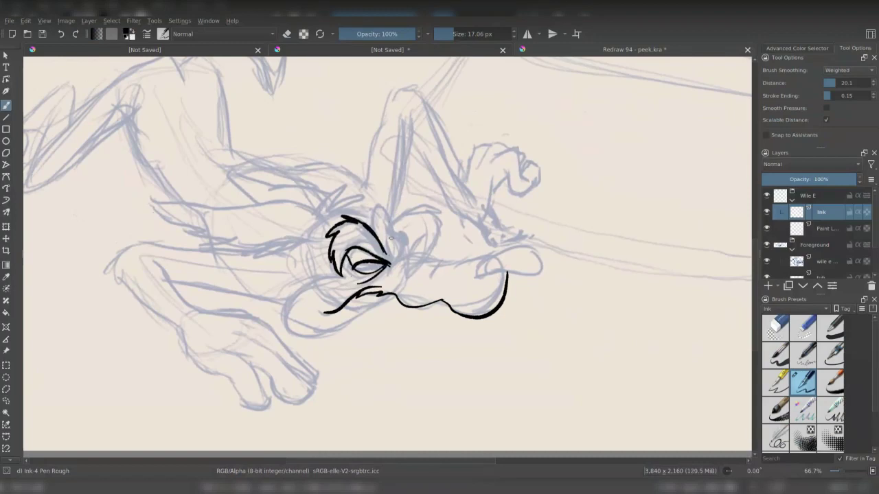
- Ink the tuft between the eyes, the bridge of the nose and the far eye's outline
{"action": "mouse_move", "coordinate": [385, 227]}
{"action": "left_mouse_down"}
{"action": "mouse_move", "coordinate": [403, 236]}
{"action": "mouse_move", "coordinate": [398, 260]}
{"action": "mouse_move", "coordinate": [406, 247]}
{"action": "mouse_move", "coordinate": [390, 258]}
{"action": "mouse_move", "coordinate": [402, 211]}
{"action": "mouse_move", "coordinate": [439, 242]}
{"action": "mouse_move", "coordinate": [427, 240]}
{"action": "mouse_move", "coordinate": [396, 267]}
{"action": "left_mouse_up"}
{"action": "key", "text": "e"}
{"action": "key", "text": "e"}
{"action": "key", "text": "ctrl+z"}
- Ink the wrinkled top of the muzzle and the rounded nose tip, redoing unsatisfactory strokes
{"action": "mouse_move", "coordinate": [405, 270]}
{"action": "left_mouse_down"}
{"action": "mouse_move", "coordinate": [504, 263]}
{"action": "mouse_move", "coordinate": [497, 256]}
{"action": "mouse_move", "coordinate": [515, 246]}
{"action": "mouse_move", "coordinate": [544, 257]}
{"action": "left_mouse_up"}
{"action": "mouse_move", "coordinate": [478, 268]}
{"action": "left_mouse_down"}
{"action": "mouse_move", "coordinate": [518, 267]}
{"action": "mouse_move", "coordinate": [489, 275]}
{"action": "mouse_move", "coordinate": [506, 269]}
{"action": "left_mouse_up"}
{"action": "key", "text": "ctrl+z"}
{"action": "key", "text": "e"}
{"action": "key", "text": "e"}
{"action": "left_click_drag", "start_coordinate": [480, 273], "coordinate": [515, 273]}
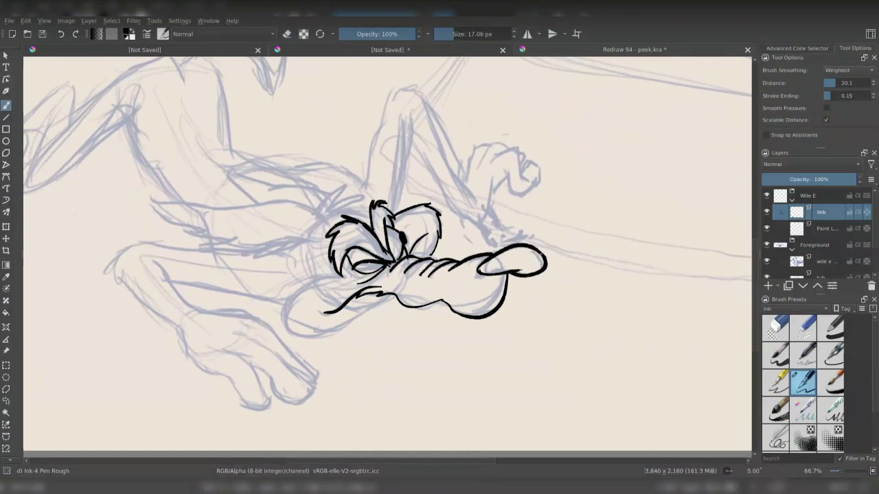
{"action": "key", "text": "ctrl+z"}
- Ink the long near ear with its pointed tip and jagged lower edge
{"action": "left_click_drag", "start_coordinate": [316, 230], "coordinate": [300, 301]}
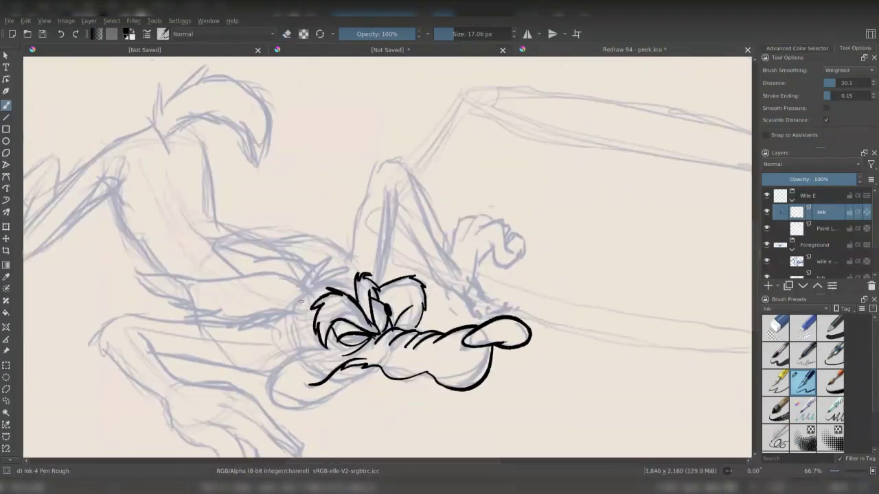
{"action": "mouse_move", "coordinate": [156, 274]}
{"action": "left_mouse_down"}
{"action": "mouse_move", "coordinate": [288, 273]}
{"action": "mouse_move", "coordinate": [290, 282]}
{"action": "mouse_move", "coordinate": [260, 277]}
{"action": "left_mouse_up"}
{"action": "key", "text": "ctrl+z"}
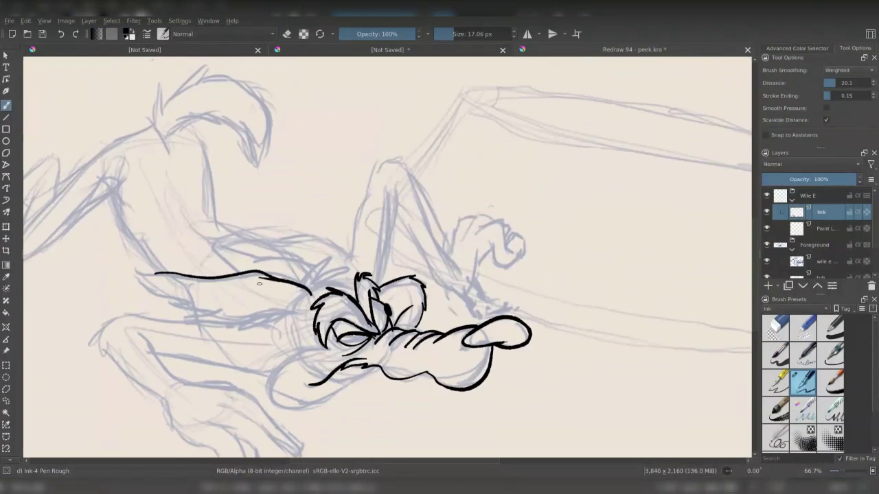
{"action": "mouse_move", "coordinate": [300, 314]}
{"action": "left_mouse_down"}
{"action": "mouse_move", "coordinate": [425, 289]}
{"action": "mouse_move", "coordinate": [323, 294]}
{"action": "mouse_move", "coordinate": [258, 248]}
{"action": "left_mouse_up"}
{"action": "mouse_move", "coordinate": [259, 249]}
{"action": "left_mouse_down"}
{"action": "mouse_move", "coordinate": [278, 262]}
{"action": "mouse_move", "coordinate": [297, 248]}
{"action": "left_mouse_up"}
{"action": "key", "text": "e"}
{"action": "key", "text": "e"}
- Ink the hair tufts above the near eye, the side of the head and the furry cheek outline
{"action": "mouse_move", "coordinate": [428, 259]}
{"action": "left_mouse_down"}
{"action": "mouse_move", "coordinate": [454, 234]}
{"action": "mouse_move", "coordinate": [440, 256]}
{"action": "left_mouse_up"}
{"action": "left_click_drag", "start_coordinate": [440, 256], "coordinate": [470, 242]}
{"action": "mouse_move", "coordinate": [470, 243]}
{"action": "left_mouse_down"}
{"action": "mouse_move", "coordinate": [450, 253]}
{"action": "mouse_move", "coordinate": [480, 263]}
{"action": "left_mouse_up"}
{"action": "left_click_drag", "start_coordinate": [409, 291], "coordinate": [413, 328]}
{"action": "mouse_move", "coordinate": [416, 331]}
{"action": "left_mouse_down"}
{"action": "mouse_move", "coordinate": [464, 277]}
{"action": "mouse_move", "coordinate": [449, 315]}
{"action": "left_mouse_up"}
{"action": "mouse_move", "coordinate": [449, 306]}
{"action": "left_mouse_down"}
{"action": "mouse_move", "coordinate": [493, 324]}
{"action": "mouse_move", "coordinate": [540, 297]}
{"action": "left_mouse_up"}
{"action": "left_click_drag", "start_coordinate": [525, 295], "coordinate": [561, 294]}
{"action": "key", "text": "ctrl+z"}
{"action": "left_click_drag", "start_coordinate": [508, 218], "coordinate": [502, 296], "text": "space"}
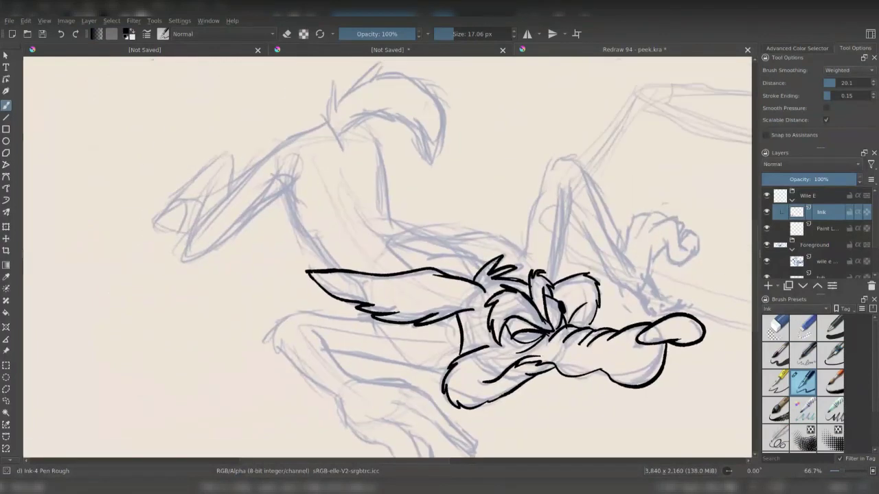
- Ink the far ear behind the hair tufts, redoing unsatisfactory strokes
{"action": "left_click_drag", "start_coordinate": [488, 262], "coordinate": [415, 260]}
{"action": "mouse_move", "coordinate": [389, 238]}
{"action": "left_mouse_down"}
{"action": "mouse_move", "coordinate": [441, 256]}
{"action": "mouse_move", "coordinate": [415, 269]}
{"action": "left_mouse_up"}
{"action": "key", "text": "ctrl+z"}
{"action": "key", "text": "e"}
{"action": "key", "text": "e"}
- Ink the raised far arm's outer and inner edges around the bent elbow
{"action": "mouse_move", "coordinate": [536, 258]}
{"action": "left_mouse_down", "text": "space"}
{"action": "mouse_move", "coordinate": [418, 293]}
{"action": "mouse_move", "coordinate": [451, 183]}
{"action": "mouse_move", "coordinate": [480, 213]}
{"action": "mouse_move", "coordinate": [513, 302]}
{"action": "left_mouse_up", "text": "space"}
{"action": "key", "text": "ctrl+z"}
{"action": "left_click_drag", "start_coordinate": [463, 218], "coordinate": [437, 310]}
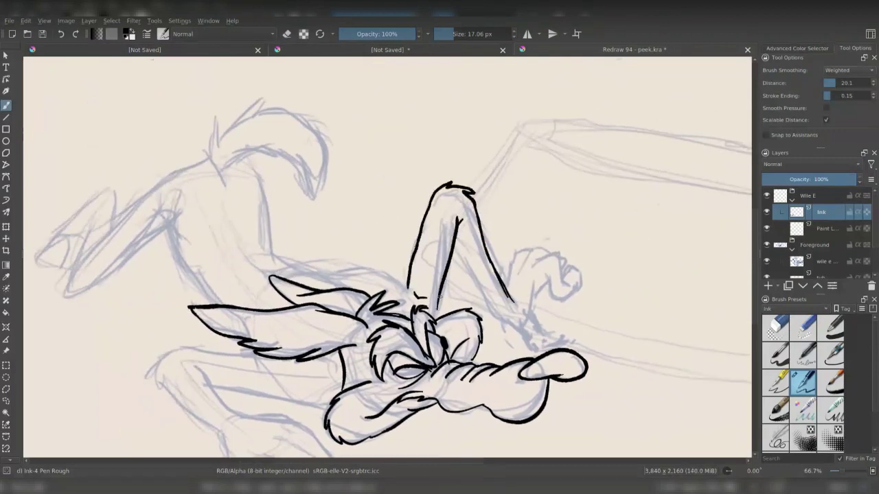
{"action": "key", "text": "ctrl+z"}
{"action": "left_click_drag", "start_coordinate": [457, 220], "coordinate": [433, 316]}
{"action": "mouse_move", "coordinate": [455, 244]}
{"action": "left_mouse_down"}
{"action": "mouse_move", "coordinate": [512, 322]}
{"action": "mouse_move", "coordinate": [542, 282]}
{"action": "left_mouse_up"}
- Ink the curled fingers of the raised hand and clean up the wrist with the eraser
{"action": "key", "text": "e"}
{"action": "left_click_drag", "start_coordinate": [532, 316], "coordinate": [522, 326]}
{"action": "key", "text": "e"}
{"action": "mouse_move", "coordinate": [548, 276]}
{"action": "left_mouse_down"}
{"action": "mouse_move", "coordinate": [581, 285]}
{"action": "mouse_move", "coordinate": [562, 258]}
{"action": "mouse_move", "coordinate": [571, 283]}
{"action": "left_mouse_up"}
{"action": "mouse_move", "coordinate": [566, 269]}
{"action": "left_mouse_down"}
{"action": "mouse_move", "coordinate": [588, 280]}
{"action": "mouse_move", "coordinate": [571, 298]}
{"action": "left_mouse_up"}
{"action": "mouse_move", "coordinate": [516, 266]}
{"action": "left_mouse_down"}
{"action": "mouse_move", "coordinate": [549, 252]}
{"action": "mouse_move", "coordinate": [514, 274]}
{"action": "mouse_move", "coordinate": [524, 252]}
{"action": "mouse_move", "coordinate": [507, 280]}
{"action": "left_mouse_up"}
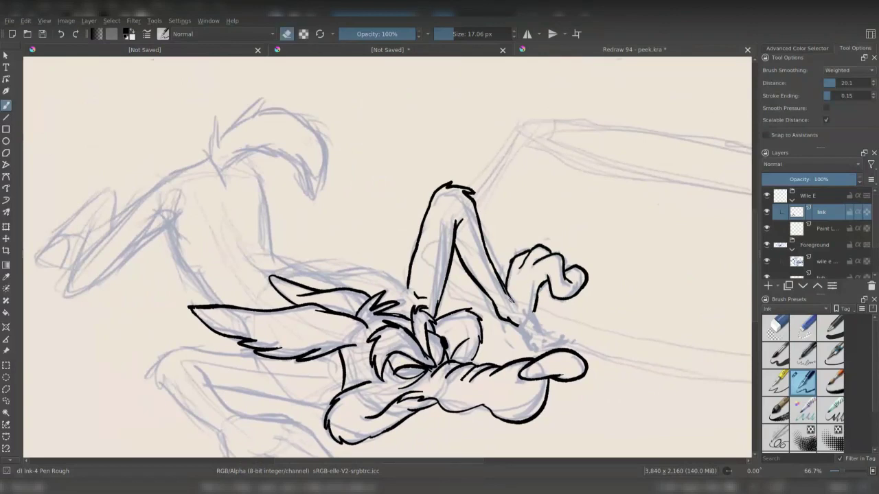
- Ink the raised hand's wrist and thumb above the nose, erasing overlapping line ends
{"action": "left_click_drag", "start_coordinate": [520, 326], "coordinate": [539, 348]}
{"action": "key", "text": "e"}
{"action": "left_click_drag", "start_coordinate": [535, 311], "coordinate": [553, 350]}
{"action": "key", "text": "e"}
{"action": "mouse_move", "coordinate": [551, 346]}
{"action": "left_mouse_down"}
{"action": "mouse_move", "coordinate": [529, 347]}
{"action": "mouse_move", "coordinate": [550, 349]}
{"action": "left_mouse_up"}
{"action": "mouse_move", "coordinate": [543, 335]}
{"action": "left_mouse_down"}
{"action": "mouse_move", "coordinate": [558, 341]}
{"action": "mouse_move", "coordinate": [533, 346]}
{"action": "left_mouse_up"}
{"action": "key", "text": "e"}
{"action": "key", "text": "e"}
{"action": "key", "text": "e"}
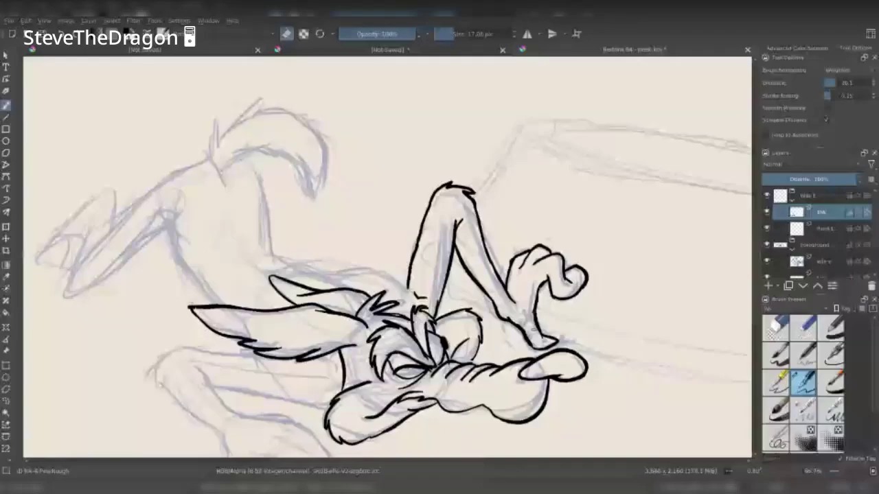
- Ink the near arm's upper edge, furry elbow and outer forearm down to the first finger
{"action": "left_click_drag", "start_coordinate": [531, 270], "coordinate": [751, 151]}
{"action": "key", "text": "e"}
{"action": "left_click_drag", "start_coordinate": [546, 236], "coordinate": [554, 251]}
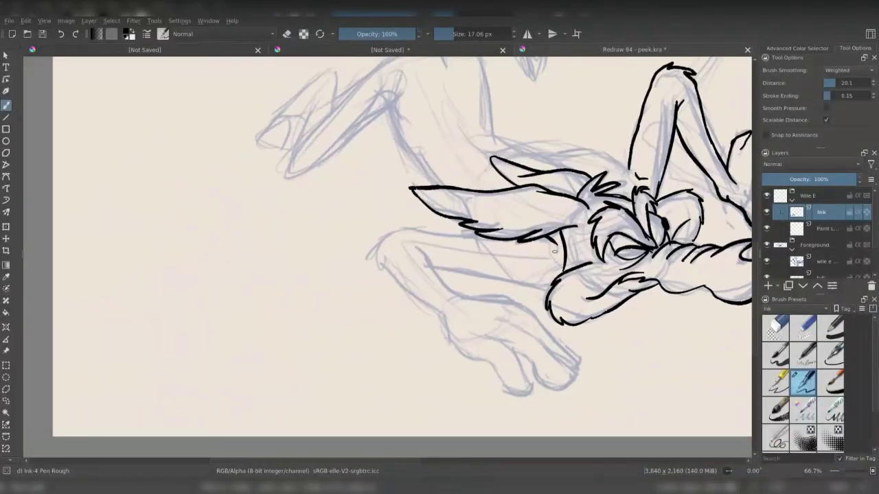
{"action": "mouse_move", "coordinate": [480, 233]}
{"action": "left_mouse_down"}
{"action": "mouse_move", "coordinate": [394, 232]}
{"action": "mouse_move", "coordinate": [372, 241]}
{"action": "left_mouse_up"}
{"action": "mouse_move", "coordinate": [372, 244]}
{"action": "left_mouse_down"}
{"action": "mouse_move", "coordinate": [379, 277]}
{"action": "mouse_move", "coordinate": [448, 319]}
{"action": "mouse_move", "coordinate": [495, 364]}
{"action": "left_mouse_up"}
{"action": "left_click_drag", "start_coordinate": [494, 363], "coordinate": [515, 398]}
{"action": "key", "text": "ctrl+z"}
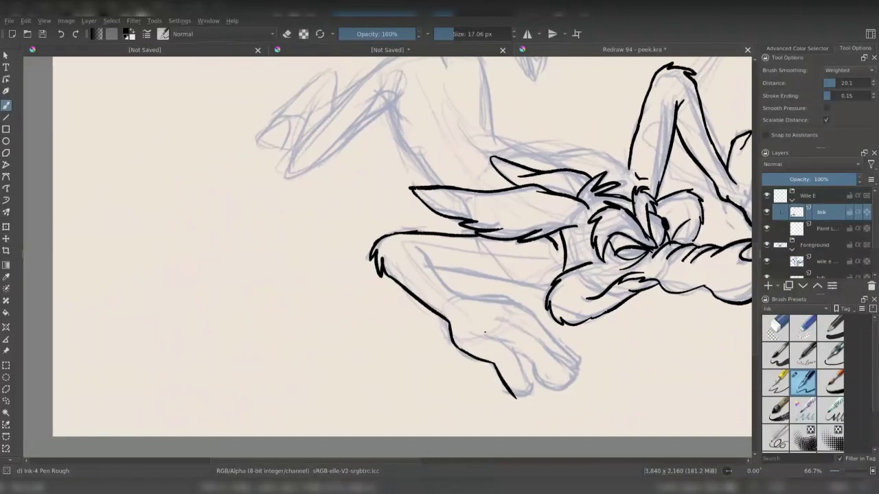
- Ink the fingers of the near hand resting on the ground, redoing unsatisfactory strokes
{"action": "left_click_drag", "start_coordinate": [485, 333], "coordinate": [538, 393]}
{"action": "left_click_drag", "start_coordinate": [500, 318], "coordinate": [573, 375]}
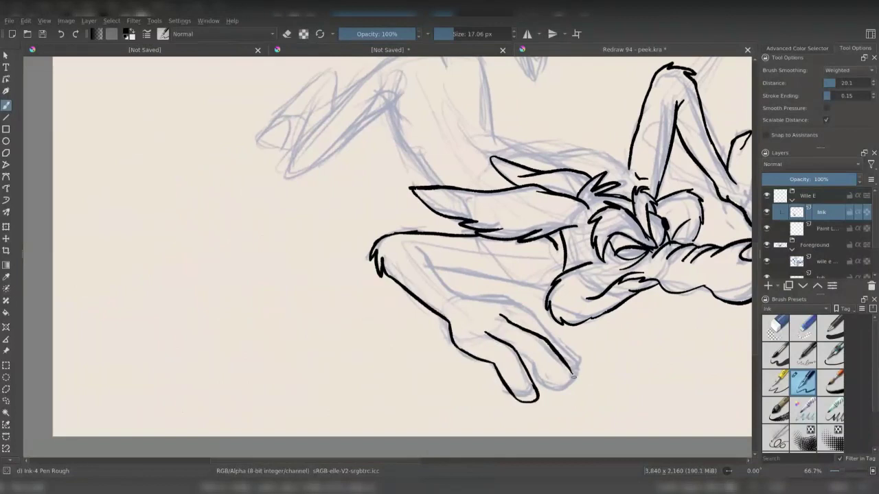
{"action": "left_click_drag", "start_coordinate": [528, 359], "coordinate": [570, 393]}
{"action": "key", "text": "ctrl+z"}
{"action": "left_click_drag", "start_coordinate": [528, 359], "coordinate": [581, 388]}
{"action": "key", "text": "ctrl+z"}
{"action": "key", "text": "ctrl+z"}
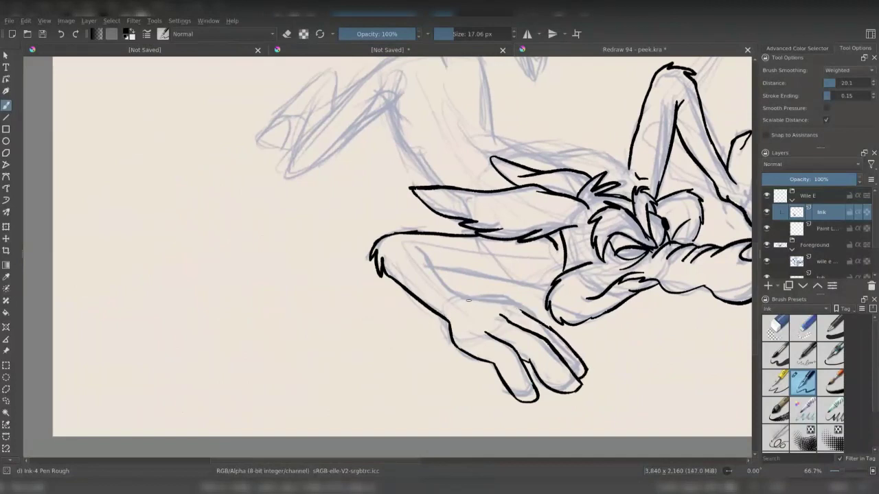
- Ink the back of the near hand and trim its line with the eraser
{"action": "mouse_move", "coordinate": [465, 300]}
{"action": "left_mouse_down"}
{"action": "mouse_move", "coordinate": [533, 313]}
{"action": "mouse_move", "coordinate": [548, 326]}
{"action": "left_mouse_up"}
{"action": "key", "text": "e"}
{"action": "mouse_move", "coordinate": [521, 300]}
{"action": "left_mouse_down"}
{"action": "mouse_move", "coordinate": [545, 324]}
{"action": "mouse_move", "coordinate": [509, 296]}
{"action": "left_mouse_up"}
{"action": "key", "text": "e"}
- Ink the near forearm's inner edge from the elbow crook to the cheek, undoing stray strokes
{"action": "left_click_drag", "start_coordinate": [406, 242], "coordinate": [434, 263]}
{"action": "mouse_move", "coordinate": [424, 255]}
{"action": "left_mouse_down"}
{"action": "mouse_move", "coordinate": [470, 300]}
{"action": "mouse_move", "coordinate": [547, 280]}
{"action": "left_mouse_up"}
{"action": "key", "text": "ctrl+z"}
{"action": "mouse_move", "coordinate": [433, 264]}
{"action": "left_mouse_down"}
{"action": "mouse_move", "coordinate": [552, 289]}
{"action": "mouse_move", "coordinate": [538, 285]}
{"action": "left_mouse_up"}
{"action": "key", "text": "e"}
{"action": "key", "text": "e"}
{"action": "left_click_drag", "start_coordinate": [751, 261], "coordinate": [686, 250]}
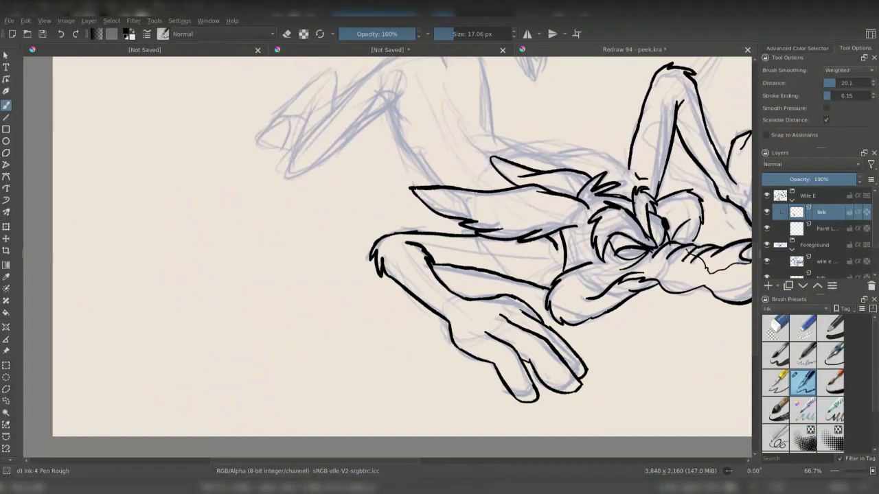
{"action": "key", "text": "ctrl+z"}
- Ink the coyote's back from shoulder to rump and the underside of the body
{"action": "mouse_move", "coordinate": [597, 158]}
{"action": "left_mouse_down"}
{"action": "mouse_move", "coordinate": [481, 300]}
{"action": "mouse_move", "coordinate": [477, 291]}
{"action": "mouse_move", "coordinate": [383, 284]}
{"action": "mouse_move", "coordinate": [371, 256]}
{"action": "left_mouse_up"}
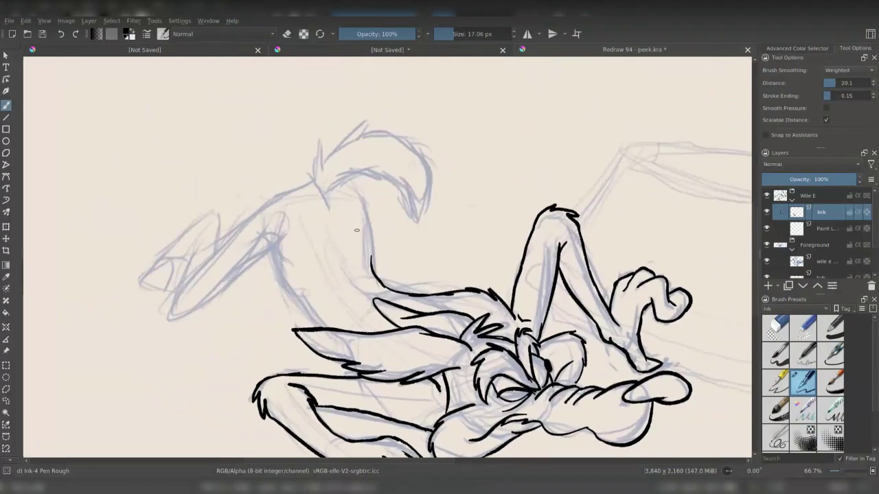
{"action": "mouse_move", "coordinate": [340, 185]}
{"action": "left_mouse_down"}
{"action": "mouse_move", "coordinate": [370, 240]}
{"action": "mouse_move", "coordinate": [371, 273]}
{"action": "left_mouse_up"}
{"action": "mouse_move", "coordinate": [261, 256]}
{"action": "left_mouse_down"}
{"action": "mouse_move", "coordinate": [287, 268]}
{"action": "mouse_move", "coordinate": [313, 327]}
{"action": "left_mouse_up"}
{"action": "mouse_move", "coordinate": [390, 350]}
{"action": "left_mouse_down"}
{"action": "mouse_move", "coordinate": [364, 320]}
{"action": "mouse_move", "coordinate": [455, 363]}
{"action": "left_mouse_up"}
{"action": "key", "text": "ctrl+z"}
- Ink the rump and the upper and lower edges of the extended hind leg
{"action": "mouse_move", "coordinate": [395, 217]}
{"action": "left_mouse_down"}
{"action": "mouse_move", "coordinate": [359, 195]}
{"action": "mouse_move", "coordinate": [335, 211]}
{"action": "left_mouse_up"}
{"action": "mouse_move", "coordinate": [372, 193]}
{"action": "left_mouse_down"}
{"action": "mouse_move", "coordinate": [289, 255]}
{"action": "mouse_move", "coordinate": [254, 295]}
{"action": "left_mouse_up"}
{"action": "mouse_move", "coordinate": [233, 324]}
{"action": "left_mouse_down"}
{"action": "mouse_move", "coordinate": [245, 328]}
{"action": "mouse_move", "coordinate": [357, 249]}
{"action": "left_mouse_up"}
{"action": "key", "text": "ctrl+z"}
{"action": "left_click_drag", "start_coordinate": [262, 319], "coordinate": [323, 270]}
{"action": "key", "text": "e"}
{"action": "key", "text": "e"}
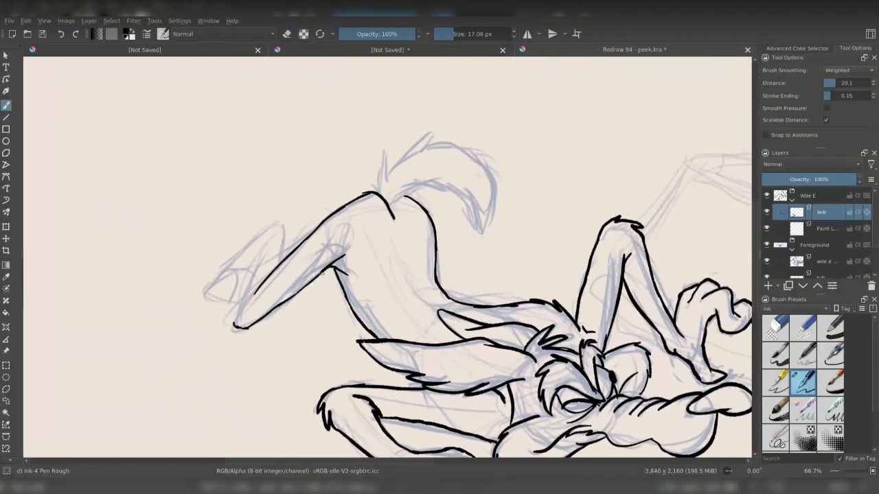
- Refine the hind leg's underside at the knee and ink the fur at the tail's base
{"action": "left_click_drag", "start_coordinate": [282, 301], "coordinate": [322, 274]}
{"action": "mouse_move", "coordinate": [332, 266]}
{"action": "left_mouse_down"}
{"action": "mouse_move", "coordinate": [346, 261]}
{"action": "mouse_move", "coordinate": [329, 263]}
{"action": "left_mouse_up"}
{"action": "key", "text": "e"}
{"action": "key", "text": "e"}
{"action": "left_click_drag", "start_coordinate": [392, 201], "coordinate": [416, 191]}
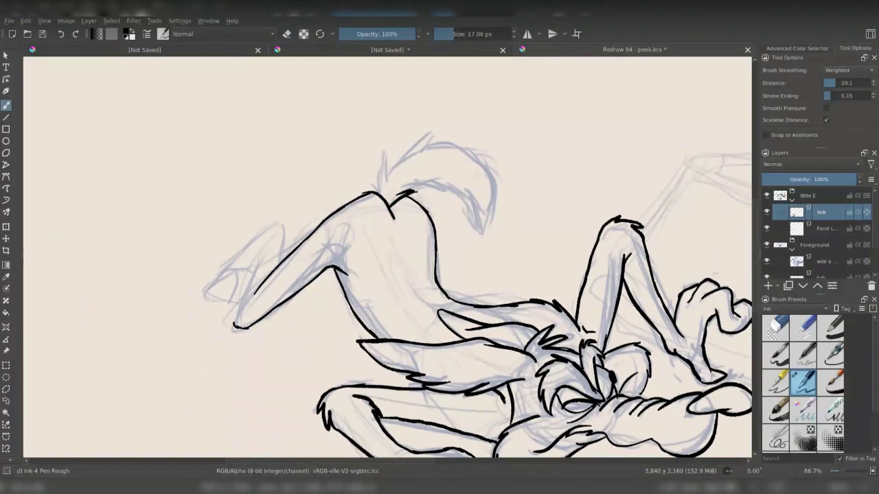
- Ink the hind foot's long outer contour, undoing and redrawing unsatisfactory strokes
{"action": "mouse_move", "coordinate": [276, 222]}
{"action": "left_mouse_down"}
{"action": "mouse_move", "coordinate": [280, 268]}
{"action": "mouse_move", "coordinate": [264, 227]}
{"action": "mouse_move", "coordinate": [205, 280]}
{"action": "left_mouse_up"}
{"action": "key", "text": "ctrl+z"}
{"action": "key", "text": "ctrl+z"}
{"action": "key", "text": "ctrl+z"}
{"action": "key", "text": "ctrl+z"}
{"action": "left_click_drag", "start_coordinate": [267, 226], "coordinate": [202, 289]}
{"action": "left_click_drag", "start_coordinate": [234, 323], "coordinate": [246, 280]}
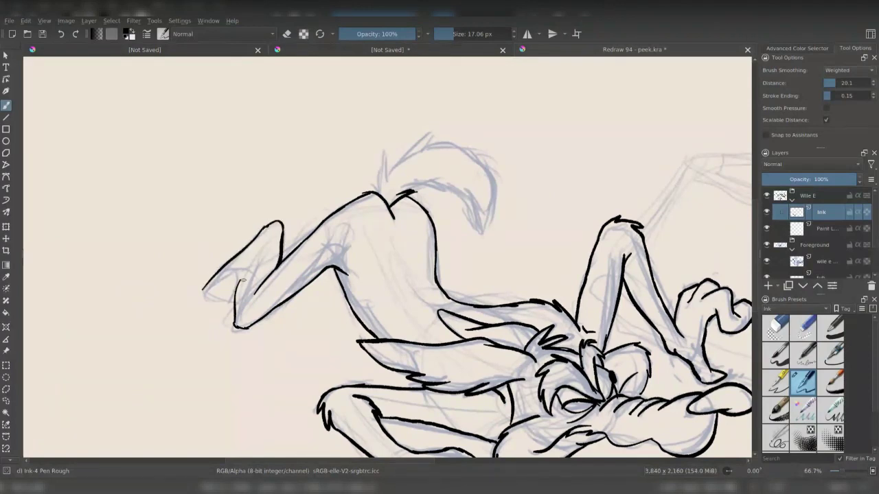
- Ink the hind foot's toes and the inner line of the sole, cleaning up with the eraser
{"action": "key", "text": "ctrl+z"}
{"action": "left_click_drag", "start_coordinate": [263, 248], "coordinate": [245, 313]}
{"action": "key", "text": "e"}
{"action": "key", "text": "e"}
{"action": "mouse_move", "coordinate": [203, 289]}
{"action": "left_mouse_down"}
{"action": "mouse_move", "coordinate": [214, 304]}
{"action": "mouse_move", "coordinate": [240, 288]}
{"action": "mouse_move", "coordinate": [227, 311]}
{"action": "left_mouse_up"}
{"action": "left_click_drag", "start_coordinate": [212, 302], "coordinate": [231, 311]}
{"action": "mouse_move", "coordinate": [237, 268]}
{"action": "left_mouse_down"}
{"action": "mouse_move", "coordinate": [250, 269]}
{"action": "mouse_move", "coordinate": [230, 266]}
{"action": "mouse_move", "coordinate": [204, 293]}
{"action": "mouse_move", "coordinate": [239, 270]}
{"action": "left_mouse_up"}
{"action": "key", "text": "e"}
{"action": "key", "text": "e"}
{"action": "key", "text": "e"}
{"action": "key", "text": "e"}
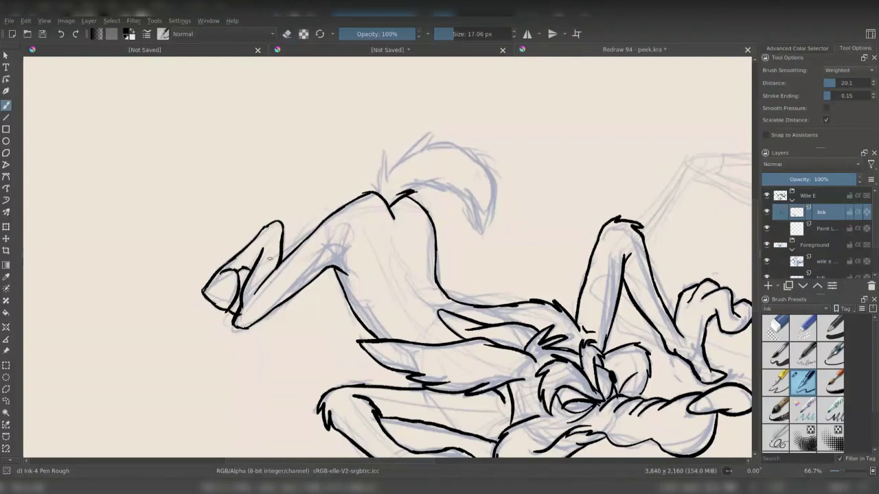
- Ink the inner contour near the heel and a small toe at the end of the hind foot
{"action": "mouse_move", "coordinate": [264, 240]}
{"action": "left_mouse_down"}
{"action": "mouse_move", "coordinate": [268, 258]}
{"action": "mouse_move", "coordinate": [261, 253]}
{"action": "left_mouse_up"}
{"action": "key", "text": "ctrl+z"}
{"action": "key", "text": "e"}
{"action": "key", "text": "e"}
{"action": "left_click_drag", "start_coordinate": [217, 313], "coordinate": [238, 317]}
{"action": "key", "text": "e"}
{"action": "key", "text": "e"}
- Ink the curved bushy tail with its jagged outer and inner edges and pointed tip
{"action": "left_click_drag", "start_coordinate": [379, 193], "coordinate": [384, 155]}
{"action": "mouse_move", "coordinate": [388, 176]}
{"action": "left_mouse_down"}
{"action": "mouse_move", "coordinate": [491, 157]}
{"action": "mouse_move", "coordinate": [506, 206]}
{"action": "mouse_move", "coordinate": [479, 254]}
{"action": "left_mouse_up"}
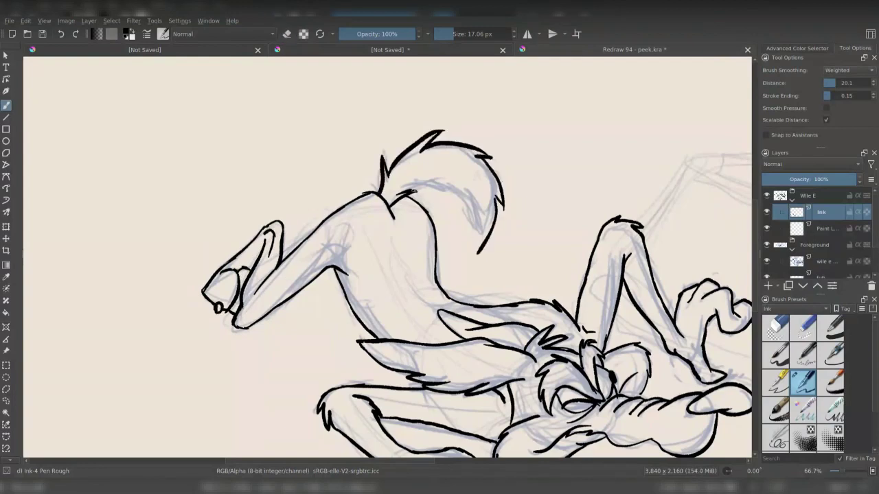
{"action": "left_click_drag", "start_coordinate": [412, 190], "coordinate": [449, 203]}
{"action": "left_click_drag", "start_coordinate": [443, 193], "coordinate": [468, 261]}
{"action": "key", "text": "e"}
{"action": "left_click_drag", "start_coordinate": [467, 259], "coordinate": [484, 243]}
{"action": "key", "text": "e"}
{"action": "left_click_drag", "start_coordinate": [485, 241], "coordinate": [466, 266]}
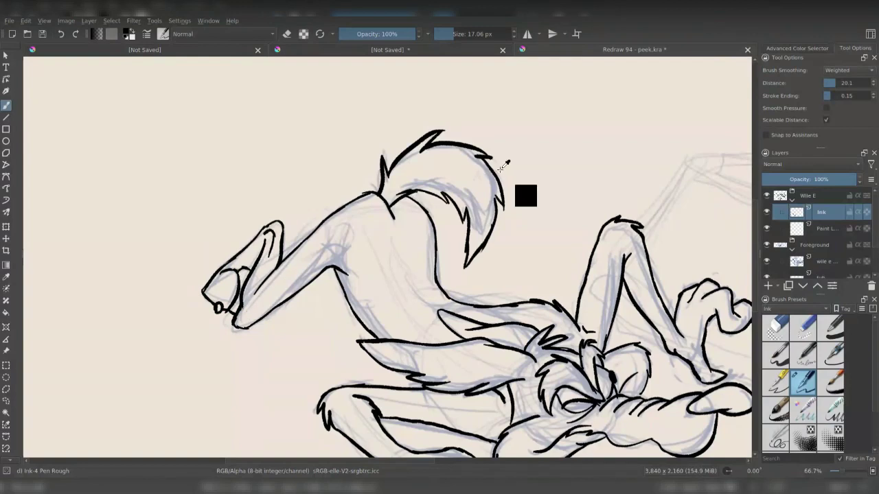
- Ink the haunch and belly marking lines along the body, redoing the underside stroke
{"action": "left_click_drag", "start_coordinate": [393, 216], "coordinate": [396, 230]}
{"action": "mouse_move", "coordinate": [399, 264]}
{"action": "left_mouse_down"}
{"action": "mouse_move", "coordinate": [423, 305]}
{"action": "mouse_move", "coordinate": [454, 317]}
{"action": "left_mouse_up"}
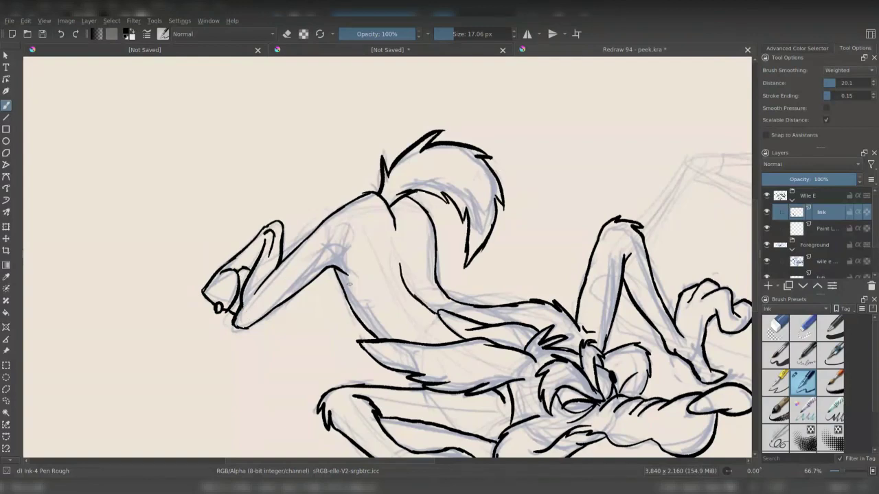
{"action": "left_click_drag", "start_coordinate": [349, 284], "coordinate": [375, 316]}
{"action": "key", "text": "ctrl+z"}
{"action": "left_click_drag", "start_coordinate": [336, 268], "coordinate": [391, 335]}
{"action": "key", "text": "ctrl+z"}
{"action": "left_click_drag", "start_coordinate": [337, 267], "coordinate": [396, 339]}
{"action": "left_click_drag", "start_coordinate": [399, 372], "coordinate": [409, 388]}
- Rotate the canvas to -45° around the tub and raise the brush smoothing distance to 383.7
{"action": "key", "text": "minus"}
{"action": "key", "text": "minus"}
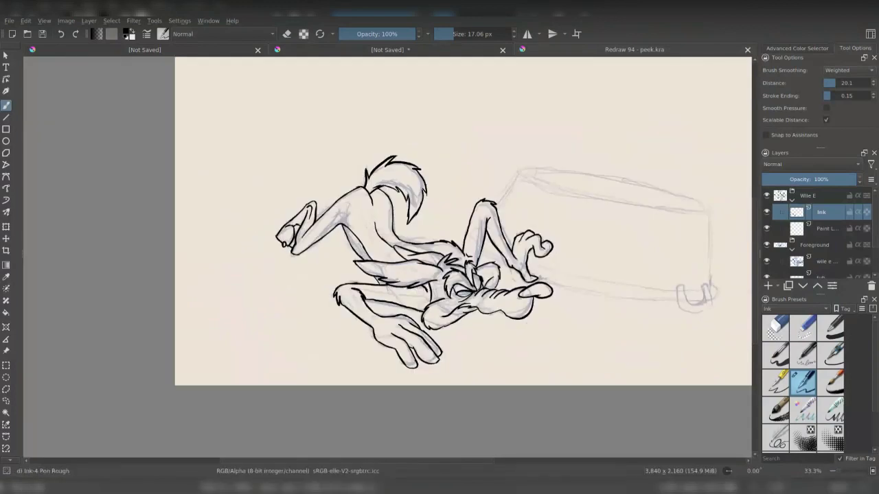
{"action": "left_click_drag", "start_coordinate": [326, 119], "coordinate": [271, 153]}
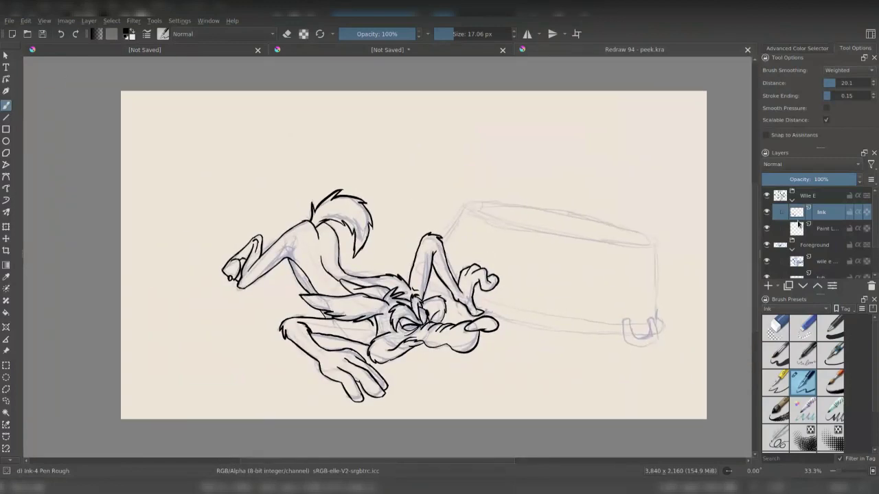
{"action": "key", "text": "plus"}
{"action": "key", "text": "4"}
{"action": "left_click_drag", "start_coordinate": [520, 150], "coordinate": [384, 173]}
{"action": "key", "text": "ctrl+bracketleft"}
{"action": "key", "text": "ctrl+bracketleft"}
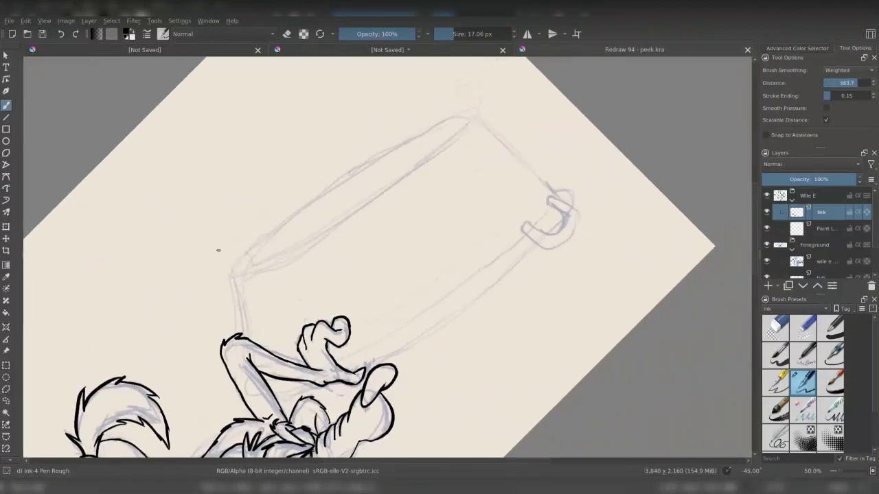
- Ink the narrow ellipse at the top of the tub, redoing strokes and closing its far end
{"action": "mouse_move", "coordinate": [226, 273]}
{"action": "left_mouse_down"}
{"action": "mouse_move", "coordinate": [300, 207]}
{"action": "mouse_move", "coordinate": [465, 114]}
{"action": "left_mouse_up"}
{"action": "key", "text": "ctrl+z"}
{"action": "mouse_move", "coordinate": [350, 178]}
{"action": "left_mouse_down"}
{"action": "mouse_move", "coordinate": [236, 264]}
{"action": "mouse_move", "coordinate": [369, 209]}
{"action": "mouse_move", "coordinate": [309, 247]}
{"action": "mouse_move", "coordinate": [474, 118]}
{"action": "left_mouse_up"}
{"action": "key", "text": "ctrl+z"}
{"action": "key", "text": "e"}
{"action": "key", "text": "e"}
{"action": "left_click_drag", "start_coordinate": [340, 183], "coordinate": [448, 118]}
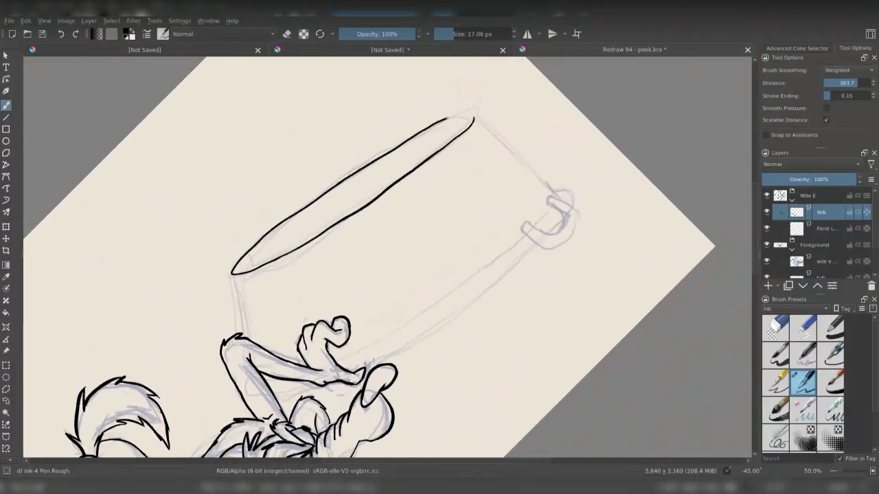
{"action": "key", "text": "ctrl+z"}
{"action": "left_click_drag", "start_coordinate": [459, 136], "coordinate": [477, 111]}
{"action": "key", "text": "e"}
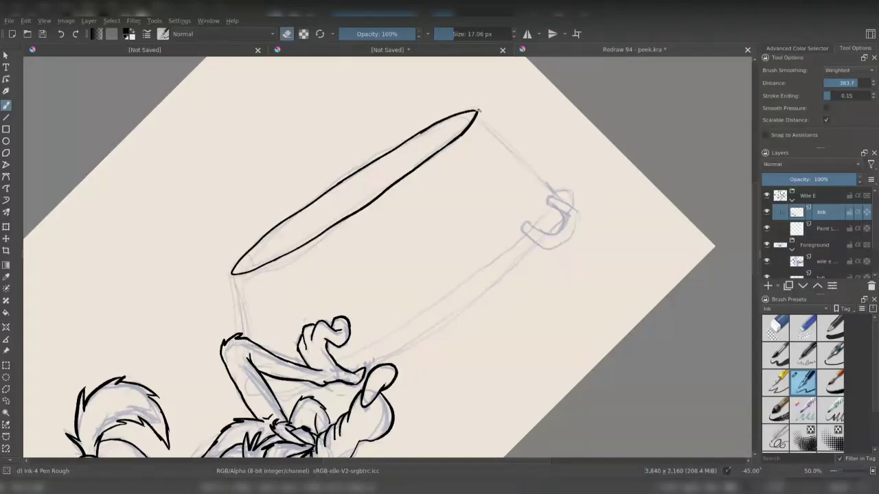
{"action": "key", "text": "e"}
- Ink the tub's near side and long lower edge, and undo the trial stroke on its far side
{"action": "left_click_drag", "start_coordinate": [232, 274], "coordinate": [237, 335]}
{"action": "mouse_move", "coordinate": [274, 371]}
{"action": "left_mouse_down"}
{"action": "mouse_move", "coordinate": [286, 303]}
{"action": "mouse_move", "coordinate": [268, 288]}
{"action": "mouse_move", "coordinate": [319, 304]}
{"action": "left_mouse_up"}
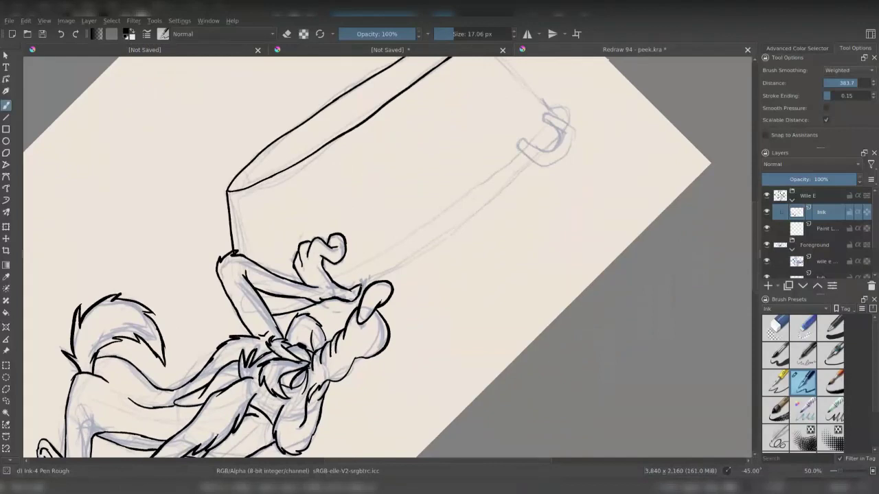
{"action": "mouse_move", "coordinate": [362, 283]}
{"action": "left_mouse_down"}
{"action": "mouse_move", "coordinate": [472, 215]}
{"action": "mouse_move", "coordinate": [536, 161]}
{"action": "left_mouse_up"}
{"action": "left_click_drag", "start_coordinate": [586, 169], "coordinate": [523, 249]}
{"action": "left_click_drag", "start_coordinate": [410, 110], "coordinate": [456, 161]}
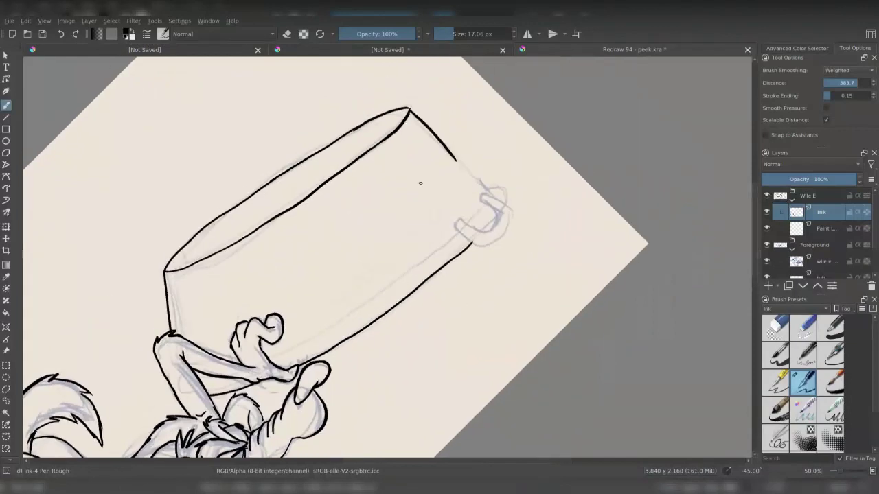
{"action": "key", "text": "ctrl+z"}
- Select the far end of the tub's top ellipse, transform it slightly inward, and clear the selection
{"action": "left_click", "coordinate": [7, 401]}
{"action": "mouse_move", "coordinate": [265, 112]}
{"action": "left_mouse_down"}
{"action": "mouse_move", "coordinate": [436, 122]}
{"action": "mouse_move", "coordinate": [411, 96]}
{"action": "mouse_move", "coordinate": [396, 103]}
{"action": "left_mouse_up"}
{"action": "key", "text": "ctrl+t"}
{"action": "key", "text": "Return"}
{"action": "key", "text": "ctrl+shift+a"}
{"action": "key", "text": "b"}
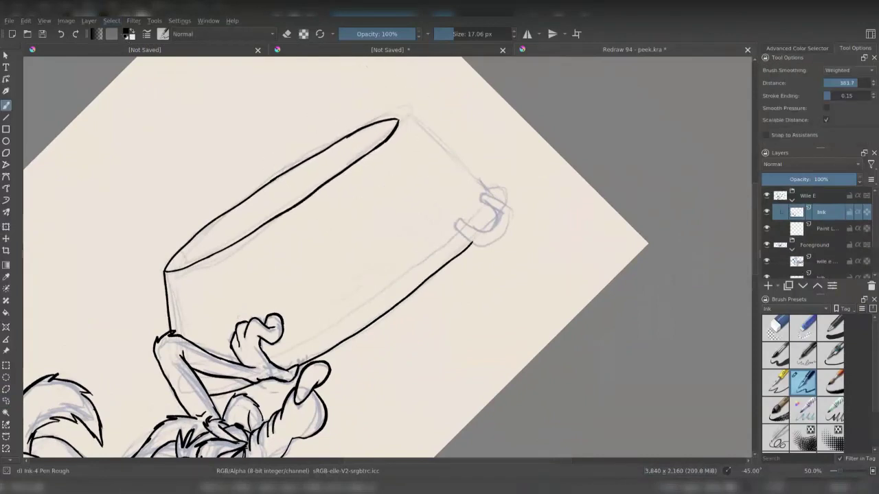
- Ink the tub's far side, looped handle and lower rim line, erase the blot on the rim, and straighten the canvas to 0°
{"action": "mouse_move", "coordinate": [398, 122]}
{"action": "left_mouse_down"}
{"action": "mouse_move", "coordinate": [507, 203]}
{"action": "mouse_move", "coordinate": [497, 245]}
{"action": "mouse_move", "coordinate": [455, 228]}
{"action": "mouse_move", "coordinate": [499, 213]}
{"action": "mouse_move", "coordinate": [483, 233]}
{"action": "left_mouse_up"}
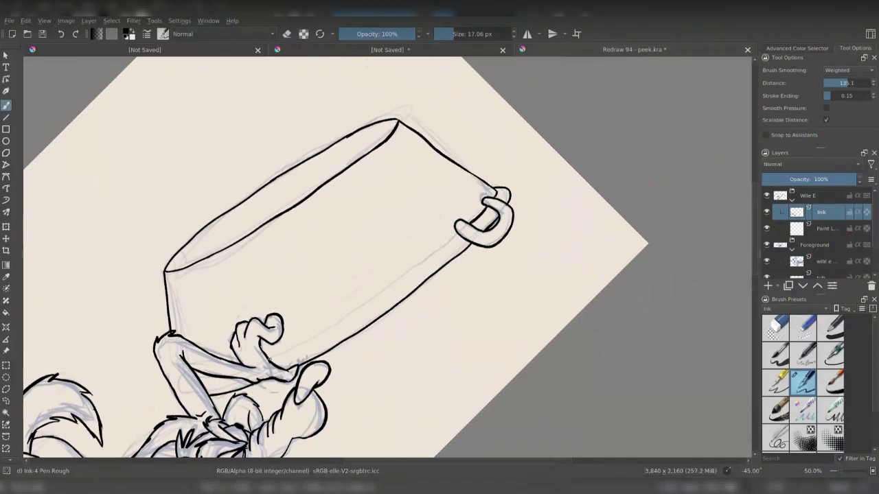
{"action": "left_click_drag", "start_coordinate": [271, 358], "coordinate": [459, 235]}
{"action": "key", "text": "e"}
{"action": "key", "text": "e"}
{"action": "key", "text": "e"}
{"action": "left_click_drag", "start_coordinate": [399, 297], "coordinate": [468, 228]}
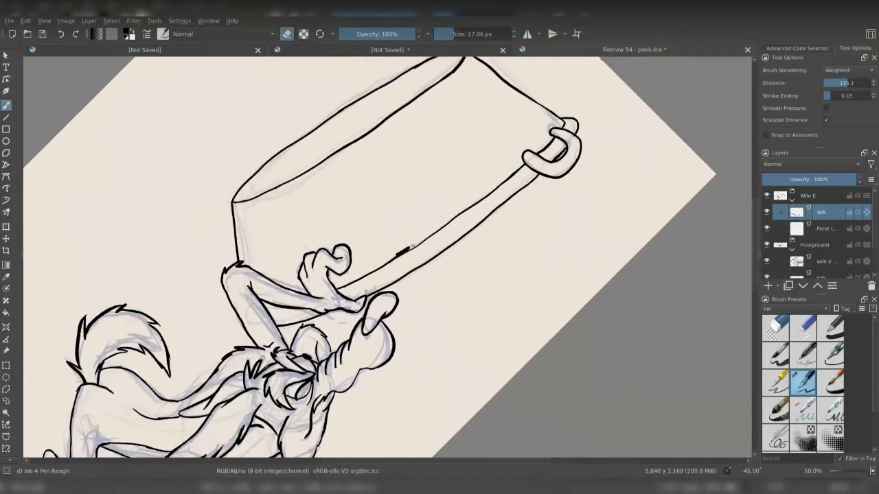
{"action": "left_click_drag", "start_coordinate": [414, 247], "coordinate": [385, 262]}
{"action": "key", "text": "e"}
{"action": "key", "text": "e"}
{"action": "key", "text": "5"}
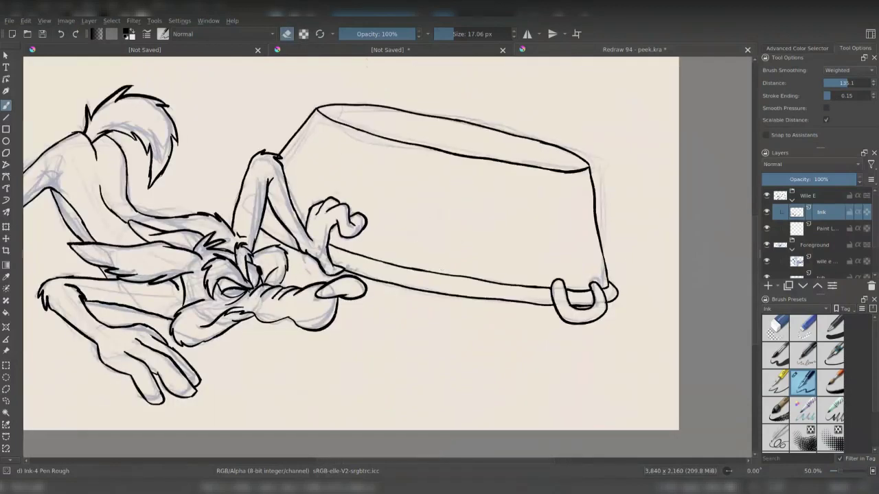
- Hide the existing paint layer under the ink, add a new paint layer above it, and show the reference screenshot
{"action": "key", "text": "minus"}
{"action": "key", "text": "minus"}
{"action": "left_click", "coordinate": [767, 229]}
{"action": "left_click", "coordinate": [824, 229]}
{"action": "left_click", "coordinate": [768, 286]}
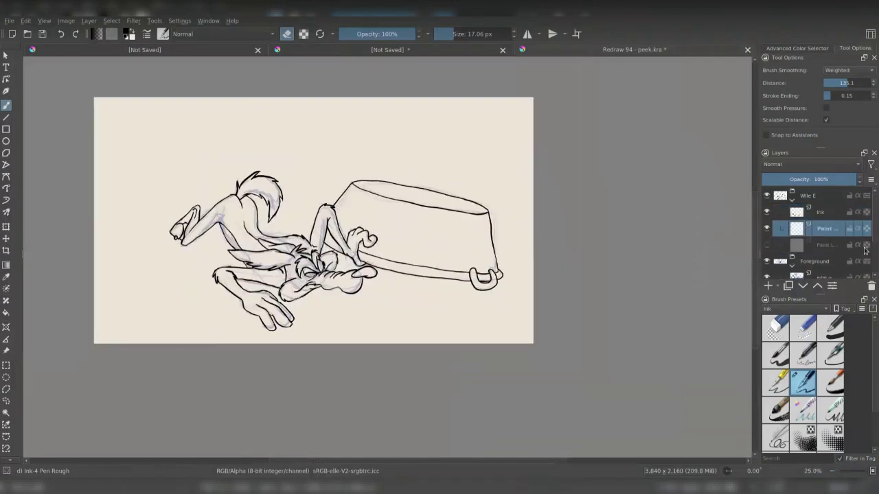
{"action": "left_click_drag", "start_coordinate": [874, 234], "coordinate": [874, 265]}
{"action": "left_click", "coordinate": [767, 259]}
- Fill the tub's body, top opening and lower rim with light blue on the new paint layer
{"action": "key", "text": "e"}
{"action": "key", "text": "f"}
{"action": "scroll", "coordinate": [869, 211], "scroll_direction": "up", "scroll_amount": 3}
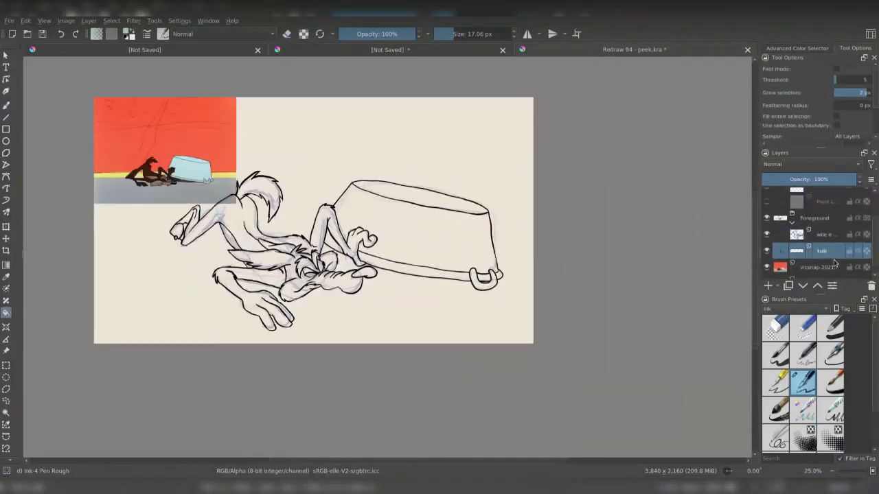
{"action": "left_click", "coordinate": [824, 228]}
{"action": "left_click", "coordinate": [440, 263]}
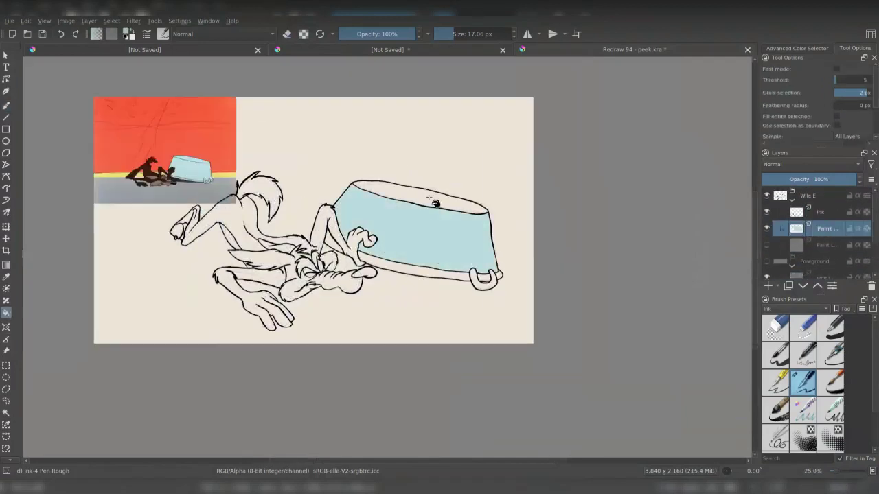
{"action": "left_click", "coordinate": [441, 270]}
{"action": "left_click", "coordinate": [331, 243]}
- Sample dark brown from the reference coyote and fill the tail, body, legs, ears, arms and head with it
{"action": "key", "text": "plus"}
{"action": "key", "text": "plus"}
{"action": "left_click_drag", "start_coordinate": [274, 171], "coordinate": [475, 212]}
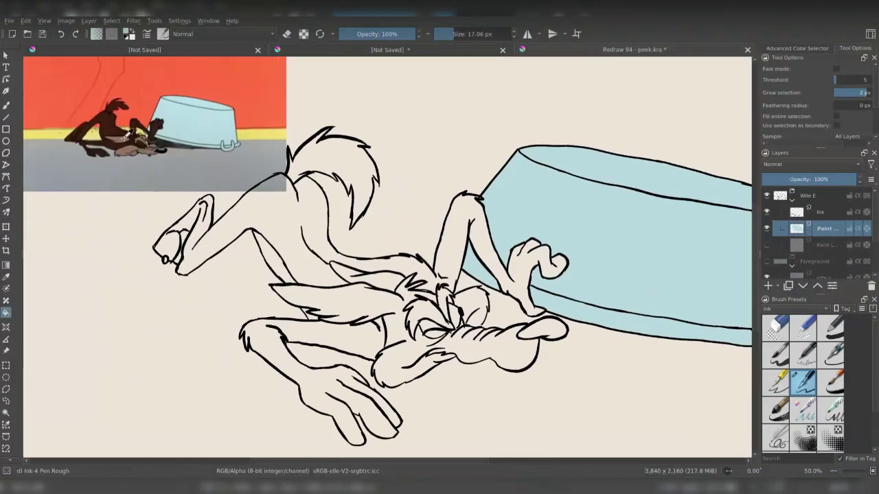
{"action": "left_click", "coordinate": [124, 130], "text": "ctrl"}
{"action": "left_click", "coordinate": [455, 260]}
{"action": "left_click", "coordinate": [390, 265]}
{"action": "left_click", "coordinate": [338, 168]}
{"action": "left_click_drag", "start_coordinate": [331, 185], "coordinate": [352, 193]}
{"action": "left_click", "coordinate": [204, 242]}
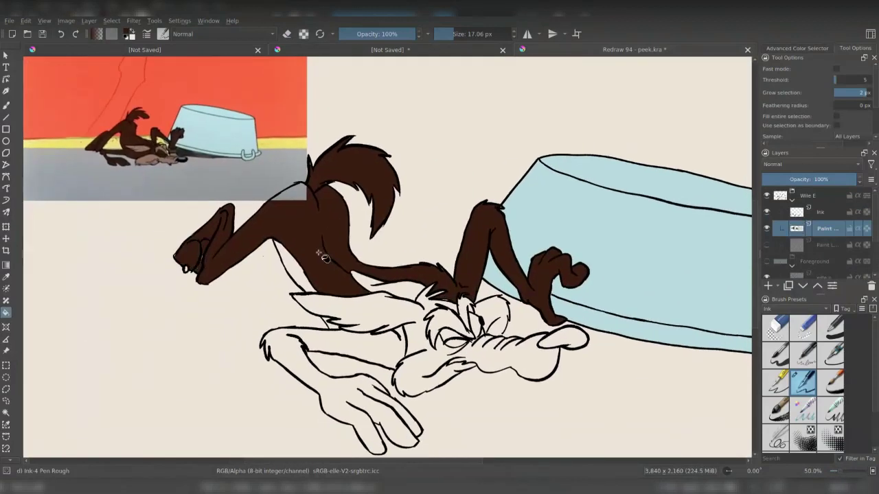
{"action": "left_click", "coordinate": [374, 299]}
{"action": "left_click", "coordinate": [388, 349]}
{"action": "key", "text": "b"}
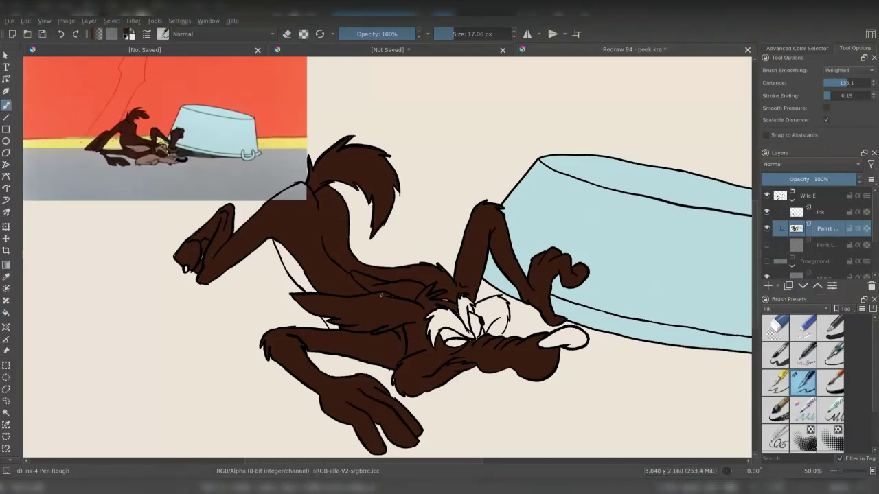
- Hide the reference screenshot and fill the unpainted patch on the coyote's haunch with dark brown
{"action": "scroll", "coordinate": [815, 237], "scroll_direction": "down", "scroll_amount": 3}
{"action": "left_click", "coordinate": [767, 257]}
{"action": "key", "text": "f"}
{"action": "left_click", "coordinate": [302, 197]}
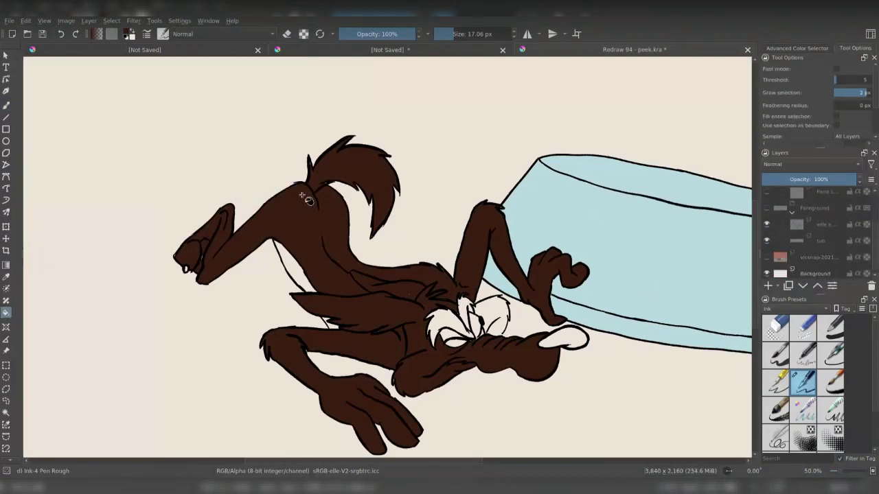
- Set the brush smoothing distance to 17.7
{"action": "key", "text": "b"}
{"action": "left_click", "coordinate": [834, 83]}
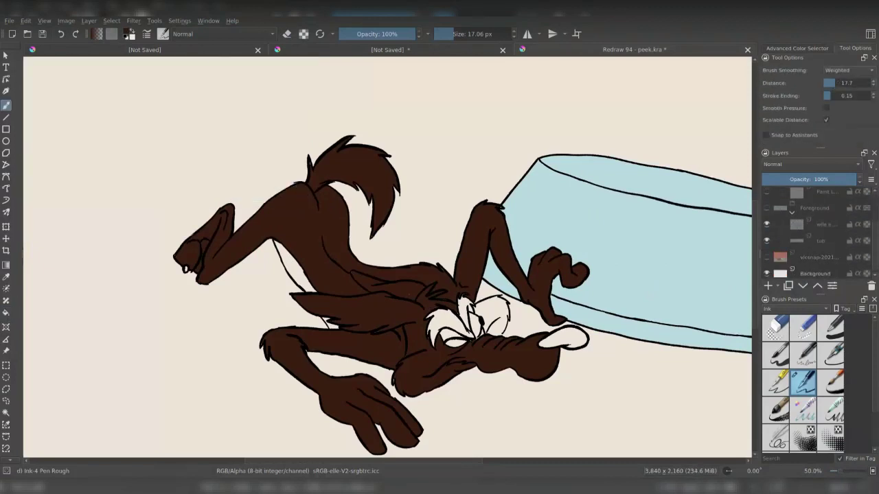
{"action": "key", "text": "ctrl+z"}
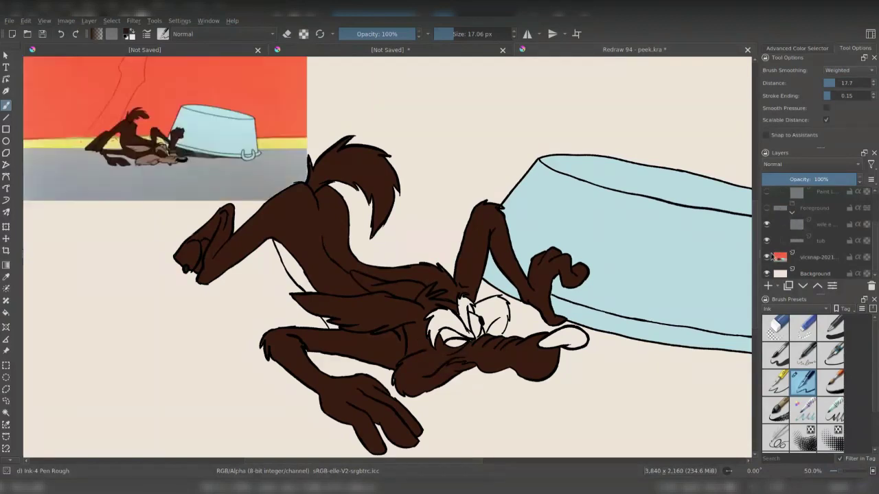
- Fill the coyote's belly patches and the fur around the near eye with a muted pinkish brown
{"action": "left_click", "coordinate": [6, 312]}
{"action": "left_click", "coordinate": [310, 278]}
{"action": "key", "text": "plus"}
{"action": "key", "text": "plus"}
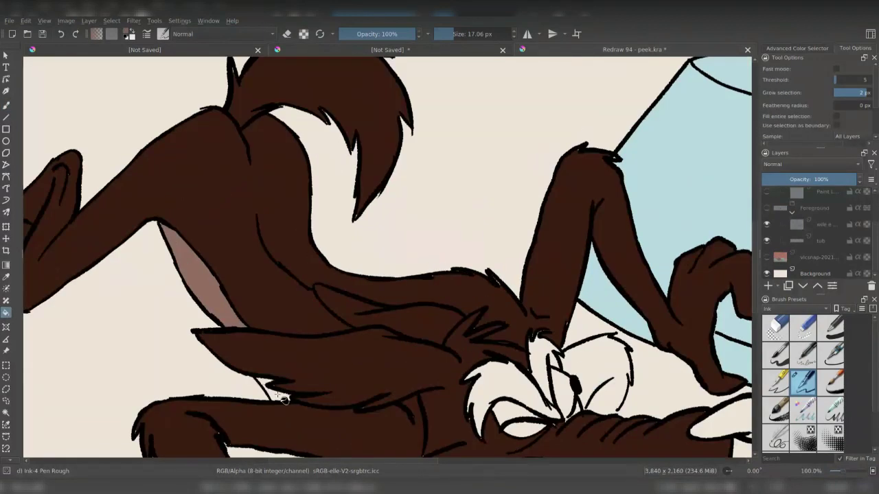
{"action": "left_click", "coordinate": [276, 394]}
{"action": "left_click_drag", "start_coordinate": [494, 370], "coordinate": [370, 278]}
{"action": "left_click", "coordinate": [387, 290]}
- Close the outline gaps and fill the fur behind the far eye and the muzzle with the muted pinkish brown
{"action": "key", "text": "b"}
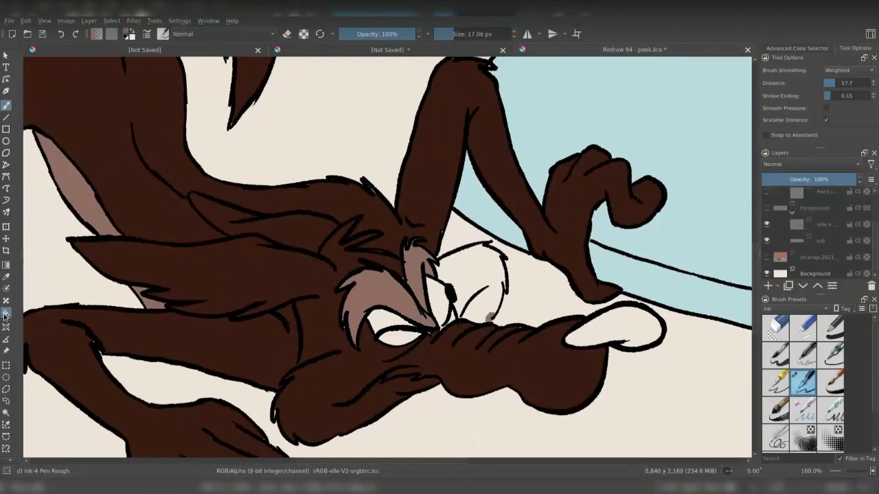
{"action": "key", "text": "f"}
{"action": "left_click", "coordinate": [461, 315]}
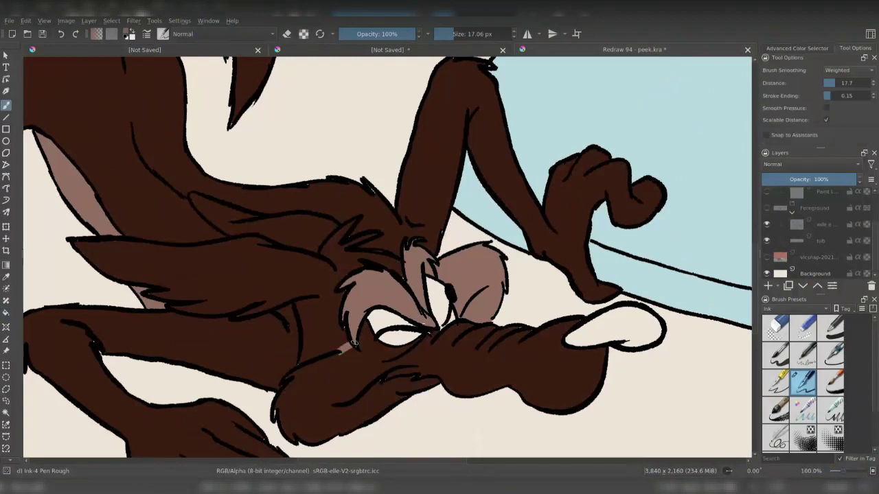
{"action": "left_click", "coordinate": [382, 365]}
- Fill the coyote's near eyelid with dark brown and the far eye with yellow
{"action": "left_click", "coordinate": [392, 328]}
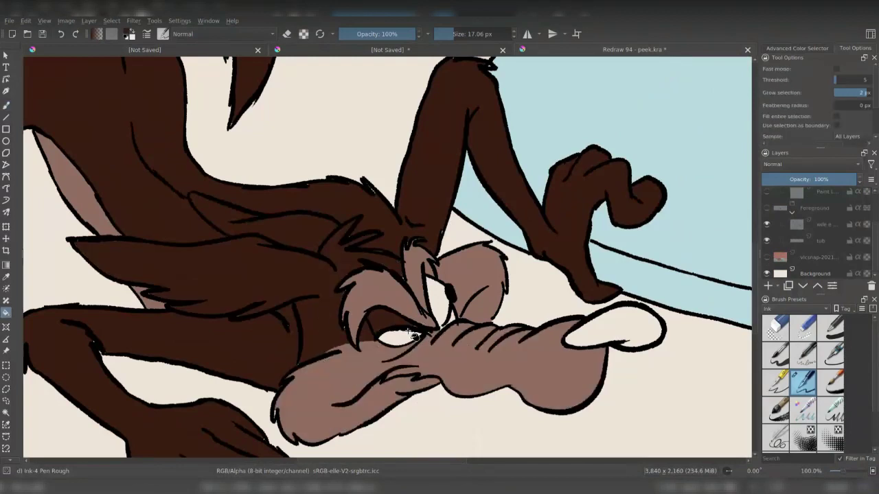
{"action": "key", "text": "b"}
{"action": "key", "text": "e"}
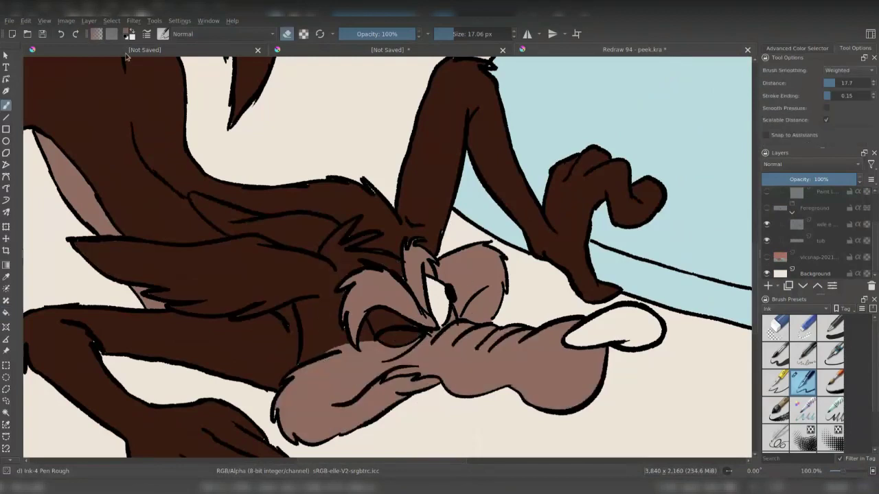
{"action": "key", "text": "e"}
{"action": "key", "text": "f"}
{"action": "left_click", "coordinate": [438, 306]}
{"action": "key", "text": "b"}
- Fill the coyote's nose with black
{"action": "left_click", "coordinate": [346, 324], "text": "ctrl"}
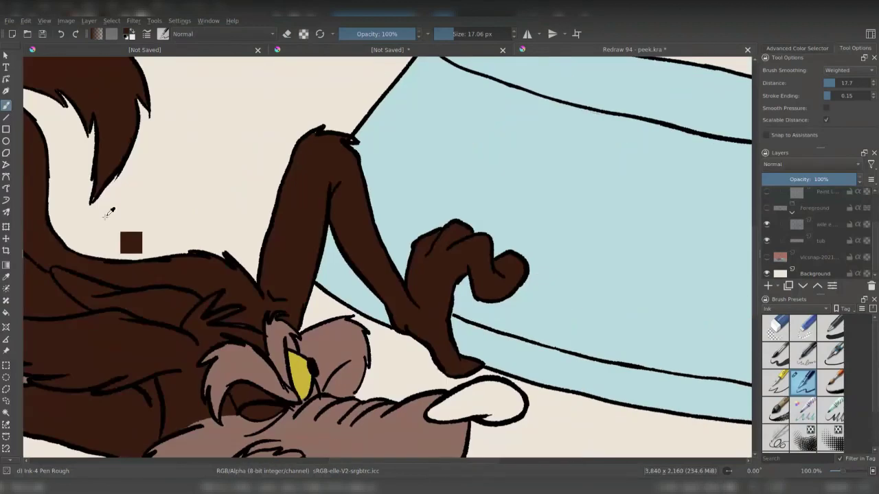
{"action": "key", "text": "minus"}
{"action": "key", "text": "minus"}
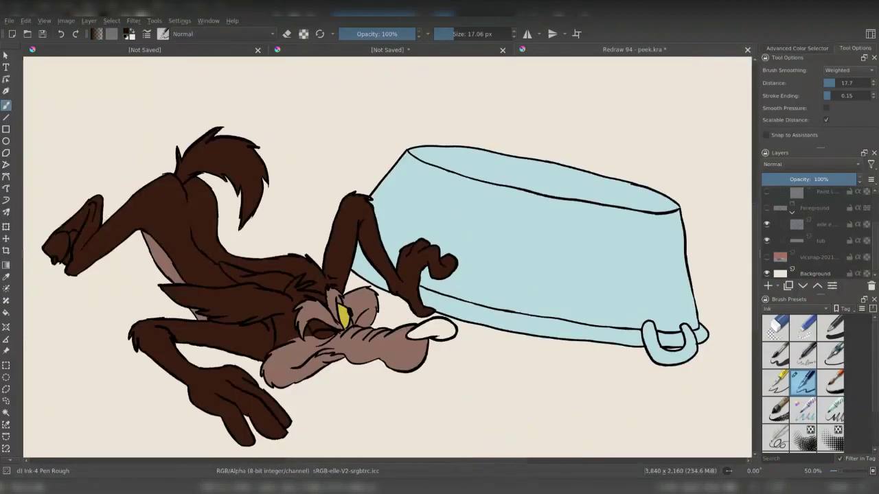
{"action": "left_click", "coordinate": [6, 314]}
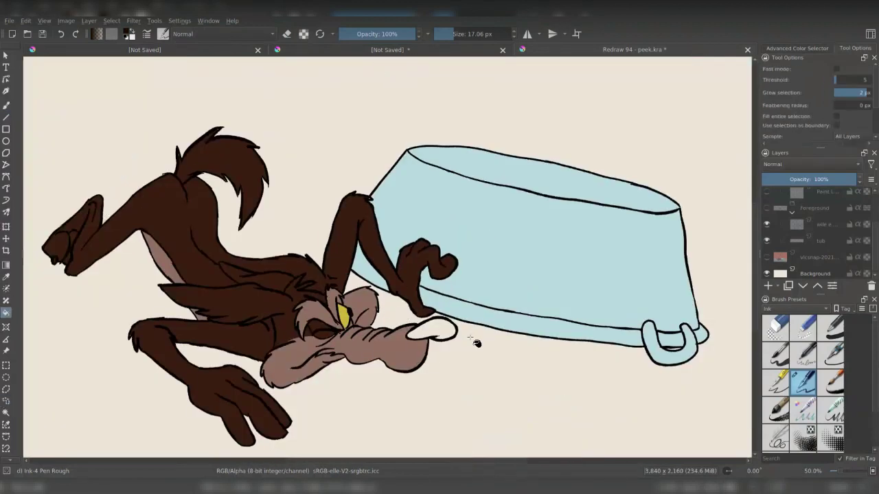
{"action": "left_click", "coordinate": [440, 331]}
{"action": "left_click", "coordinate": [6, 106]}
- Show the reference screenshot layer again and make it the active layer
{"action": "key", "text": "minus"}
{"action": "key", "text": "minus"}
{"action": "key", "text": "minus"}
{"action": "left_click", "coordinate": [767, 257]}
{"action": "left_click", "coordinate": [819, 257]}
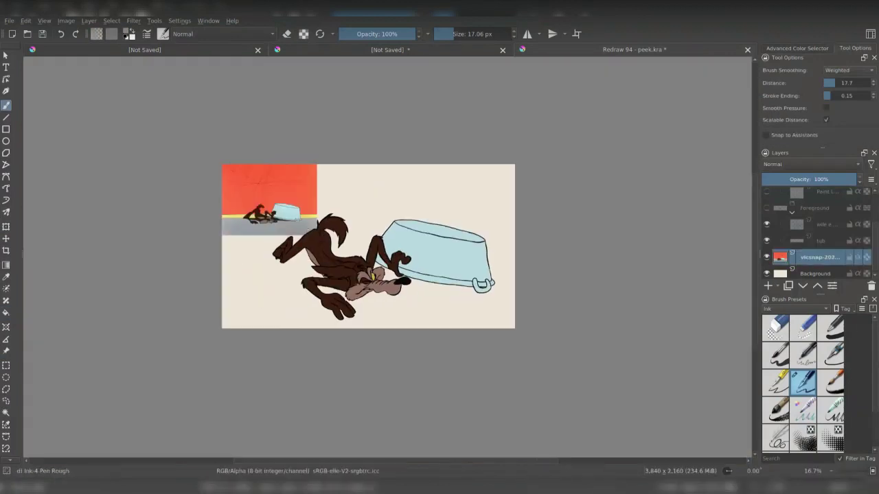
- Draw a grey ground line across the canvas on the reference layer and try to fill below it
{"action": "key", "text": "plus"}
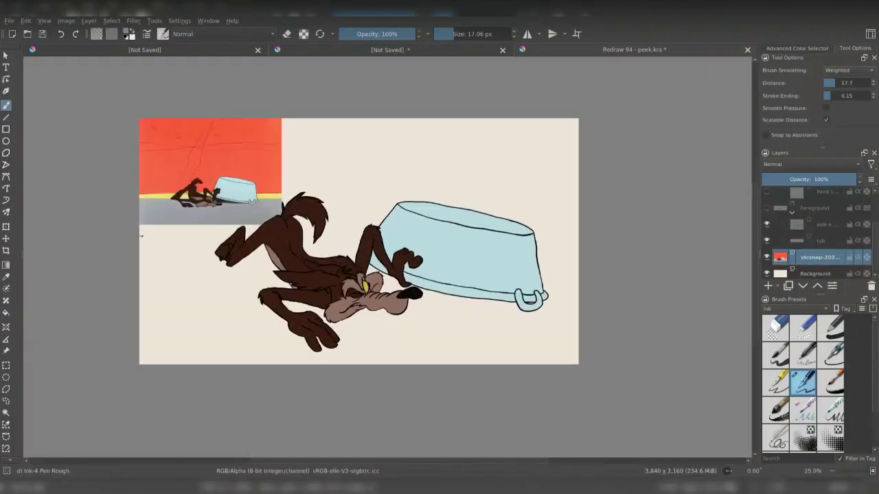
{"action": "left_click_drag", "start_coordinate": [142, 235], "coordinate": [578, 232]}
{"action": "key", "text": "f"}
{"action": "left_click", "coordinate": [500, 295]}
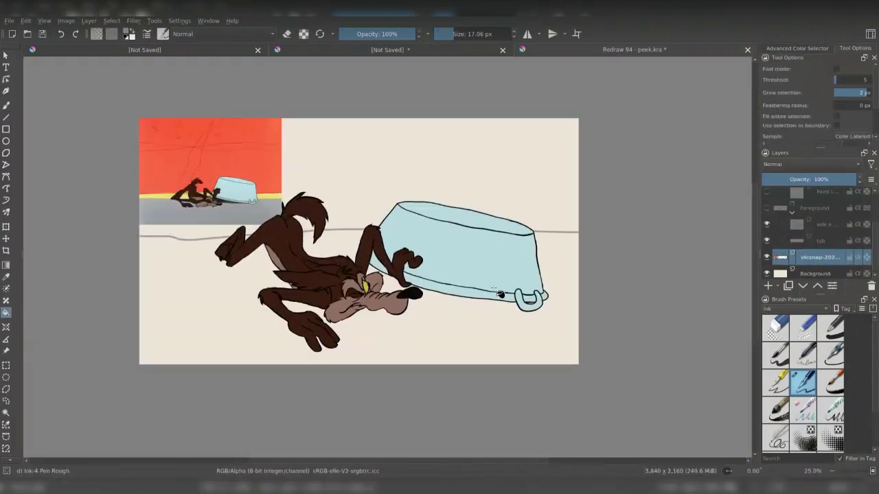
- Hide the Wile E layer group and try again to fill the area below the ground line
{"action": "left_click", "coordinate": [767, 196]}
{"action": "mouse_move", "coordinate": [876, 223]}
{"action": "left_mouse_down"}
{"action": "mouse_move", "coordinate": [876, 197]}
{"action": "mouse_move", "coordinate": [877, 266]}
{"action": "left_mouse_up"}
{"action": "left_click", "coordinate": [390, 279]}
{"action": "key", "text": "ctrl+z"}
{"action": "key", "text": "b"}
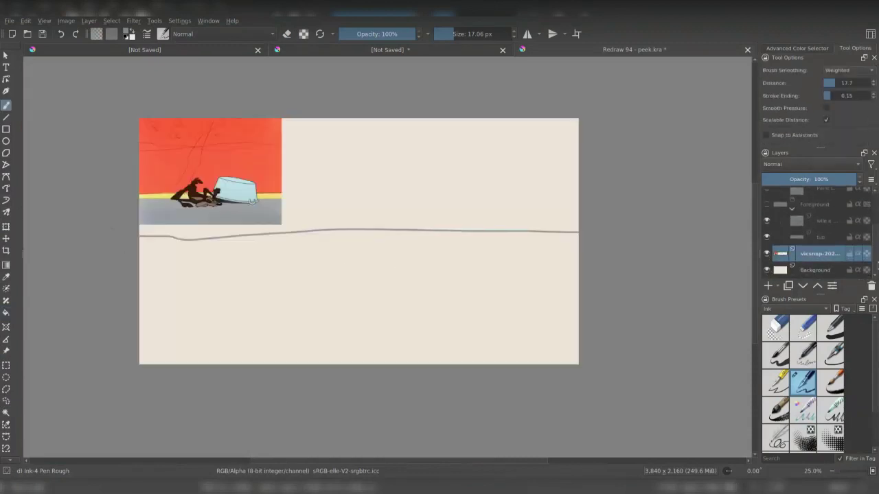
- Select the ground line on the reference layer with a rectangular selection, delete it, and deselect
{"action": "left_click", "coordinate": [5, 365]}
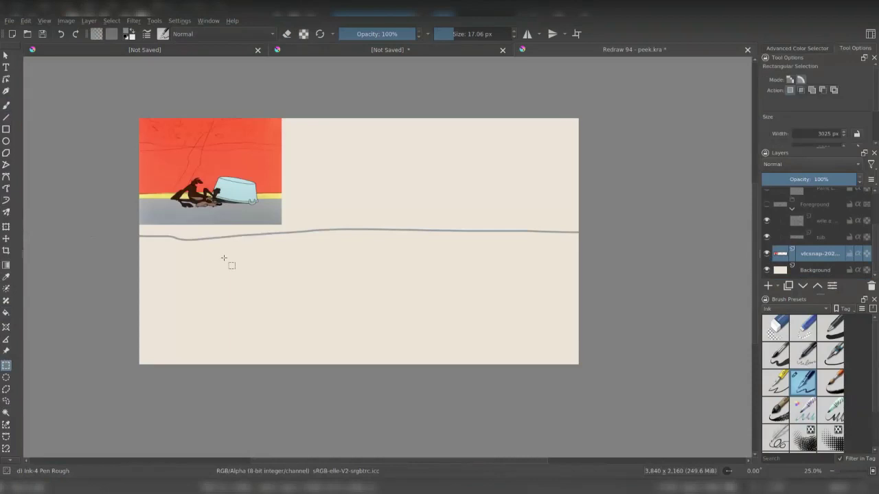
{"action": "left_click_drag", "start_coordinate": [604, 303], "coordinate": [75, 227]}
{"action": "key", "text": "Delete"}
{"action": "left_click", "coordinate": [75, 228]}
- Add a new paint layer above the reference and draw a gently wavy grey ground line across the canvas
{"action": "left_click", "coordinate": [768, 286]}
{"action": "key", "text": "b"}
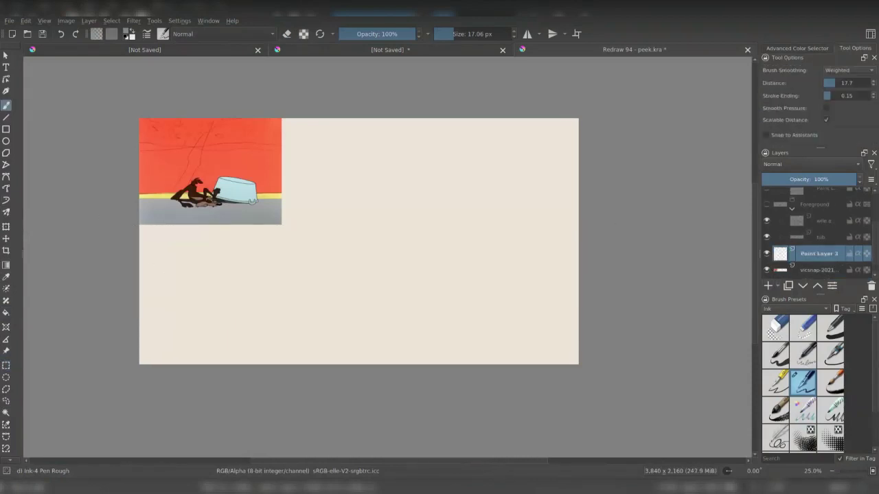
{"action": "left_click_drag", "start_coordinate": [139, 240], "coordinate": [579, 232]}
{"action": "key", "text": "f"}
{"action": "left_click", "coordinate": [444, 296]}
{"action": "key", "text": "ctrl+z"}
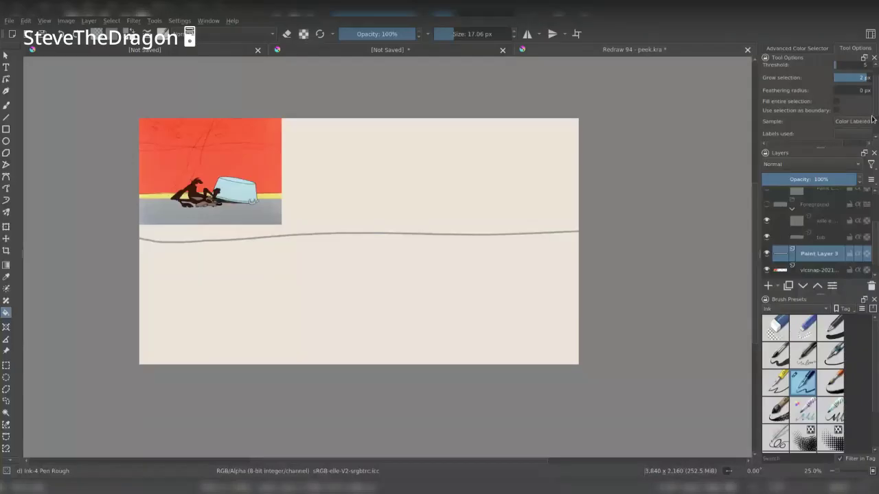
- Fill the area below the ground line with grey and tidy the ground's upper edge with the brush and eraser
{"action": "scroll", "coordinate": [843, 117], "scroll_direction": "up", "scroll_amount": 1}
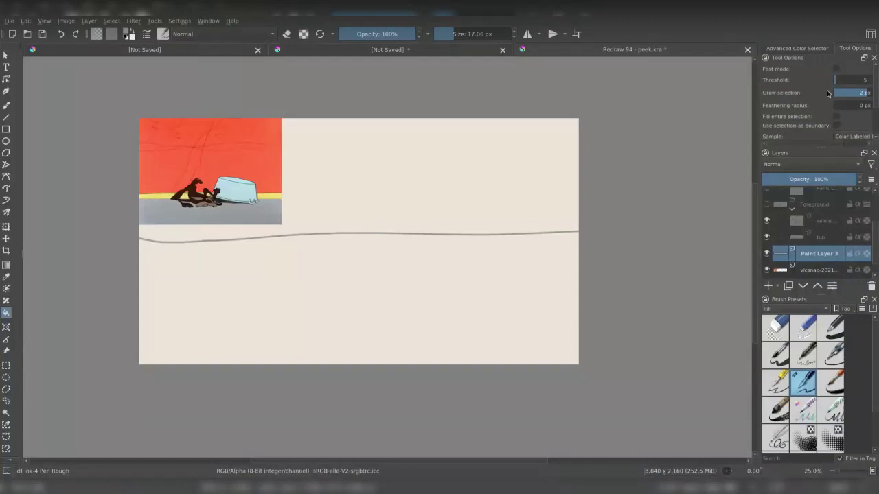
{"action": "scroll", "coordinate": [851, 117], "scroll_direction": "down", "scroll_amount": 2}
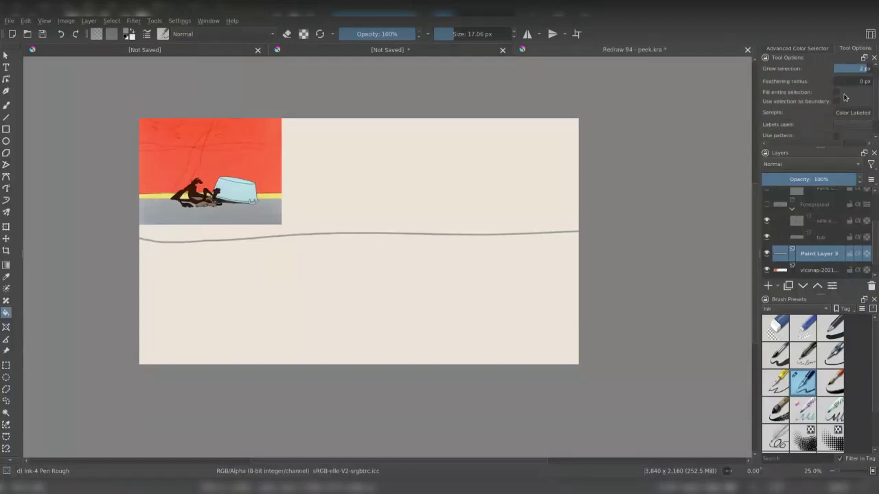
{"action": "left_click", "coordinate": [454, 273]}
{"action": "key", "text": "b"}
{"action": "left_click_drag", "start_coordinate": [140, 239], "coordinate": [263, 238]}
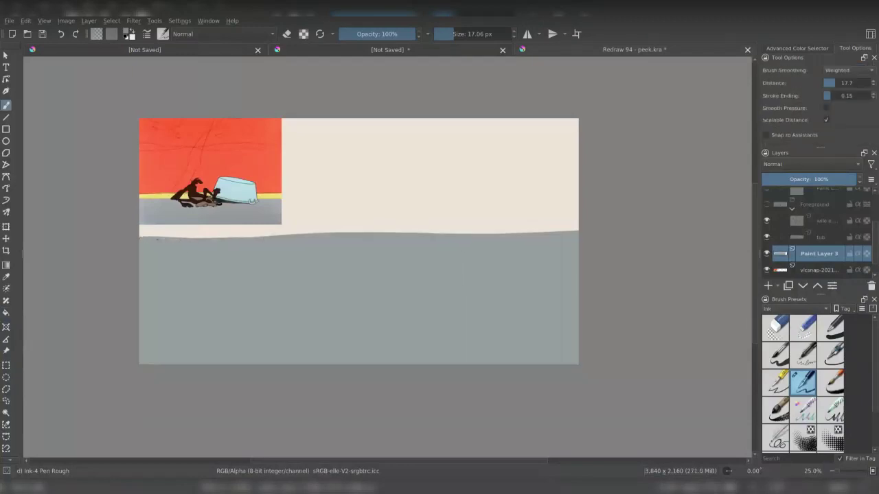
{"action": "key", "text": "e"}
{"action": "left_click_drag", "start_coordinate": [186, 238], "coordinate": [159, 238]}
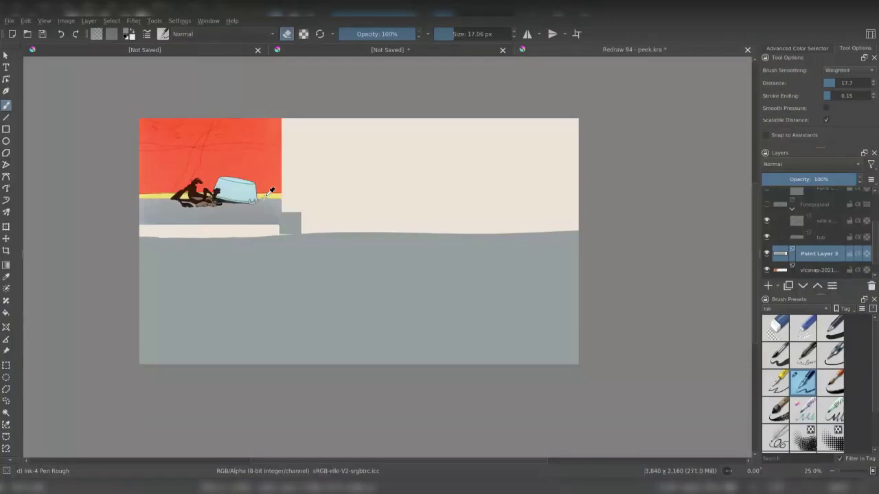
- Sample the yellow strip in the reference screenshot and add a new paint layer above the grey ground layer
{"action": "left_click", "coordinate": [264, 196], "text": "ctrl"}
{"action": "left_click_drag", "start_coordinate": [874, 240], "coordinate": [874, 257]}
{"action": "left_click", "coordinate": [766, 254]}
{"action": "left_click", "coordinate": [766, 254]}
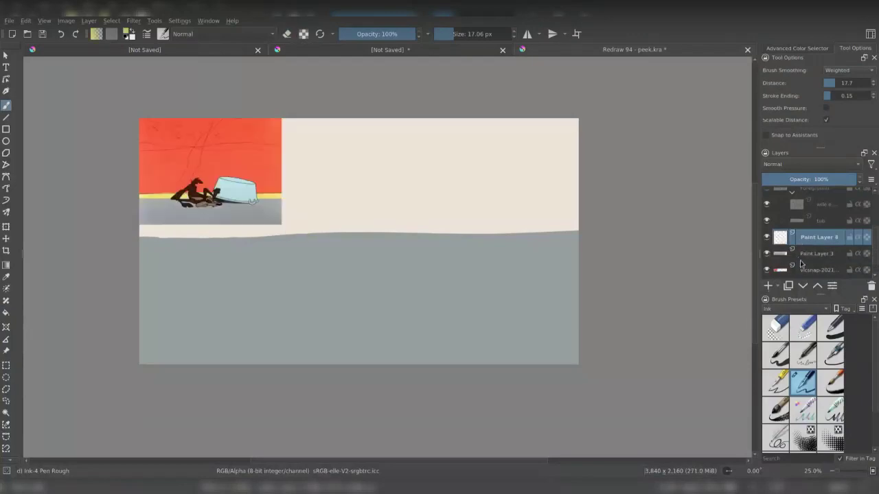
- Place the new paint layer beneath the grey ground and fill a full-width rectangular selection behind the ground's upper edge with the sampled yellow
{"action": "left_click", "coordinate": [767, 284]}
{"action": "key", "text": "ctrl+r"}
{"action": "left_click_drag", "start_coordinate": [132, 203], "coordinate": [643, 288]}
{"action": "key", "text": "shift+BackSpace"}
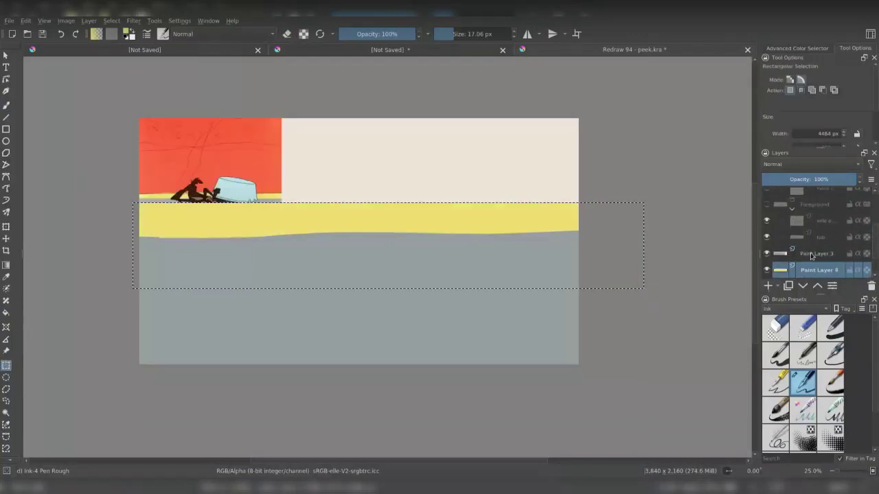
{"action": "key", "text": "b"}
- Add a paint layer beneath the yellow strip, raise the reference above the ground layer, fill the upper background with sampled red and deselect
{"action": "left_click", "coordinate": [767, 285]}
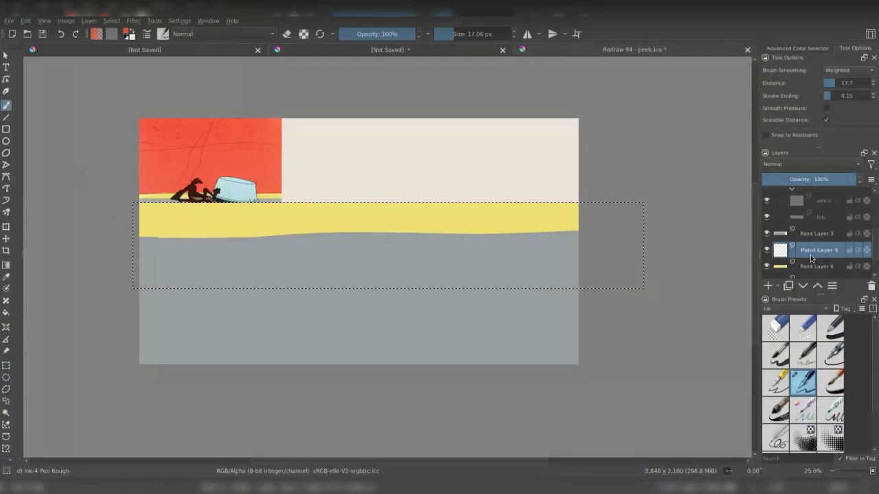
{"action": "left_click_drag", "start_coordinate": [812, 256], "coordinate": [819, 255]}
{"action": "left_click_drag", "start_coordinate": [817, 260], "coordinate": [808, 211]}
{"action": "left_click", "coordinate": [817, 254]}
{"action": "key", "text": "ctrl+r"}
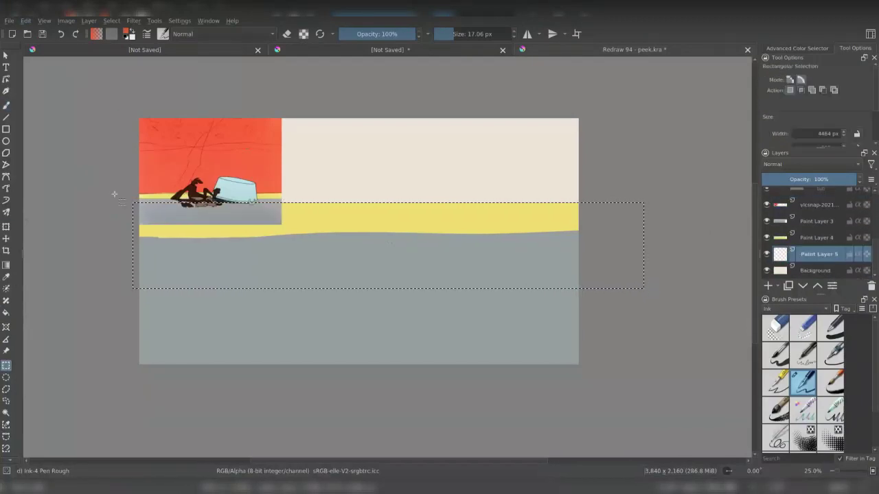
{"action": "mouse_move", "coordinate": [115, 110]}
{"action": "left_mouse_down"}
{"action": "mouse_move", "coordinate": [334, 163]}
{"action": "mouse_move", "coordinate": [594, 247]}
{"action": "left_mouse_up"}
{"action": "key", "text": "shift+BackSpace"}
{"action": "key", "text": "b"}
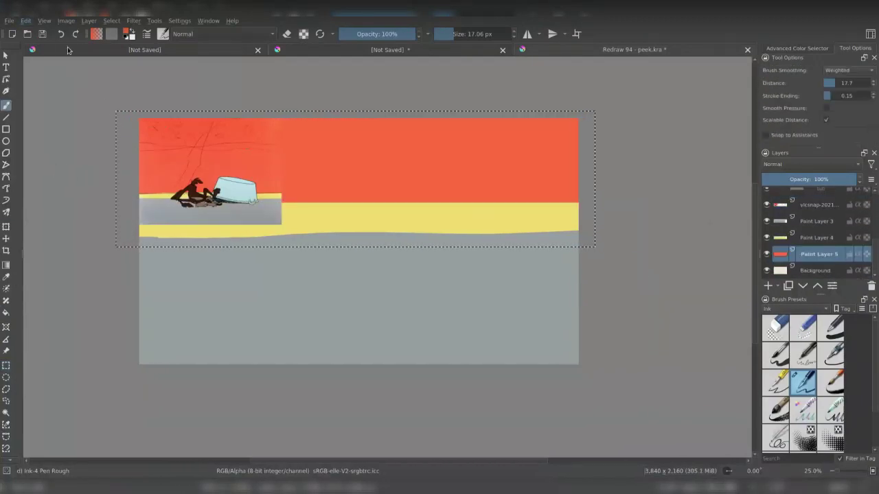
{"action": "key", "text": "ctrl+shift+a"}
- Compare the flat background colours with the reference screenshot up close, and hide the reference layer
{"action": "scroll", "coordinate": [865, 255], "scroll_direction": "up", "scroll_amount": 5}
{"action": "scroll", "coordinate": [857, 250], "scroll_direction": "down", "scroll_amount": 4}
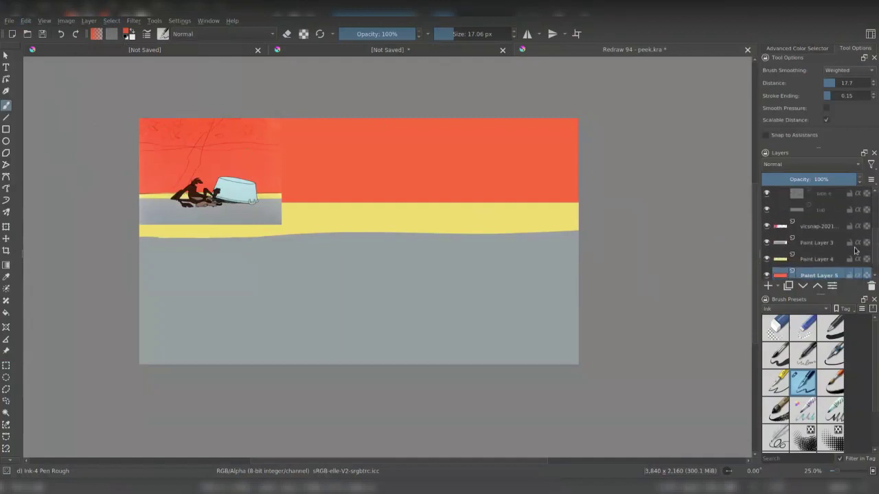
{"action": "left_click", "coordinate": [766, 227]}
{"action": "left_click", "coordinate": [767, 233]}
{"action": "key", "text": "ctrl+plus"}
{"action": "key", "text": "ctrl+plus"}
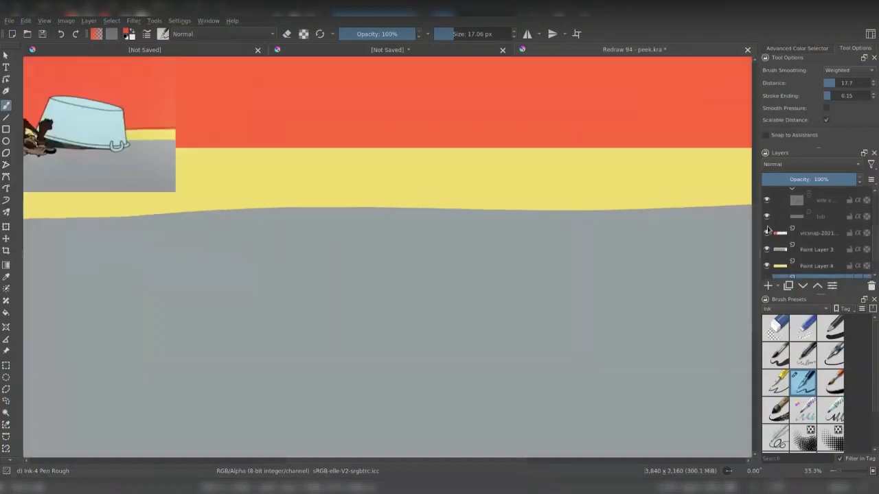
{"action": "key", "text": "ctrl+plus"}
{"action": "left_click_drag", "start_coordinate": [200, 186], "coordinate": [549, 349]}
{"action": "key", "text": "ctrl+minus"}
{"action": "key", "text": "ctrl+minus"}
{"action": "left_click", "coordinate": [766, 232]}
- Make the Wile E layer group visible over the background and select the bottom paint layer in that group
{"action": "scroll", "coordinate": [868, 225], "scroll_direction": "up", "scroll_amount": 5}
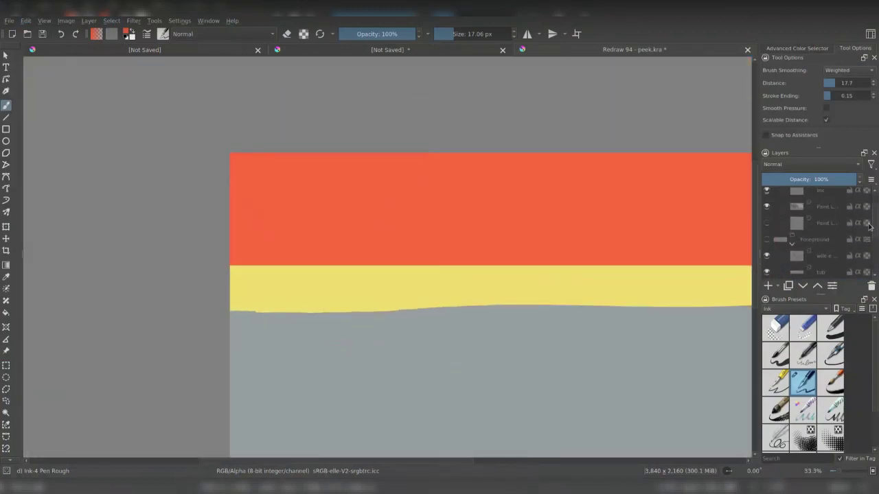
{"action": "left_click", "coordinate": [766, 196]}
{"action": "key", "text": "ctrl+minus"}
{"action": "left_click_drag", "start_coordinate": [632, 269], "coordinate": [558, 239]}
{"action": "key", "text": "plus"}
{"action": "left_click", "coordinate": [816, 247]}
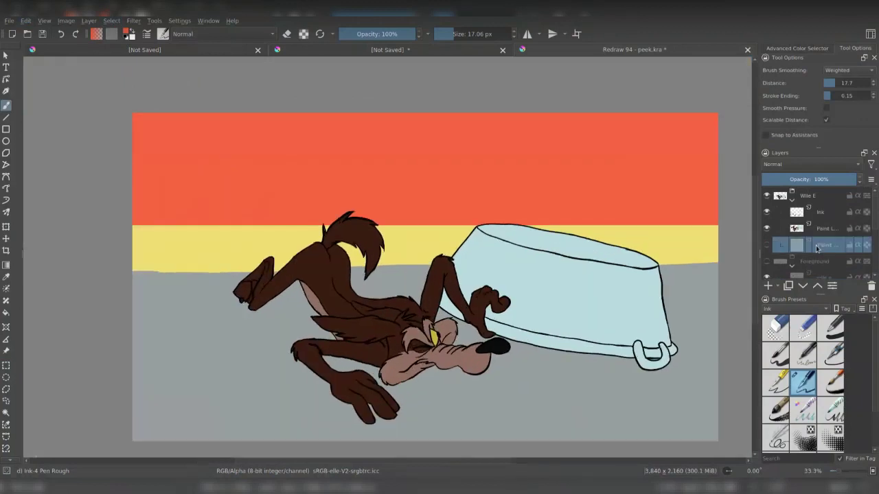
- Sample the dark shadow colour from the reference and draw a wide ellipse outline for the tub's opening on a new layer under the artwork
{"action": "scroll", "coordinate": [797, 261], "scroll_direction": "down", "scroll_amount": 3}
{"action": "left_click", "coordinate": [767, 253]}
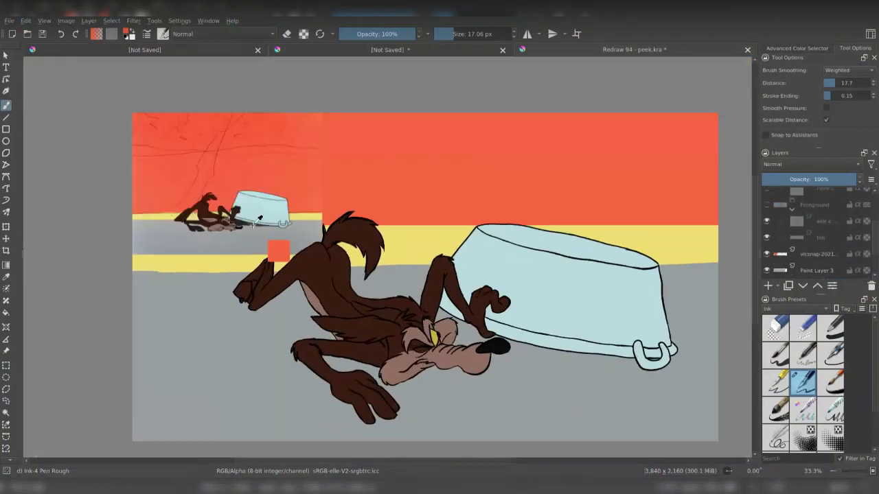
{"action": "left_click", "coordinate": [6, 141]}
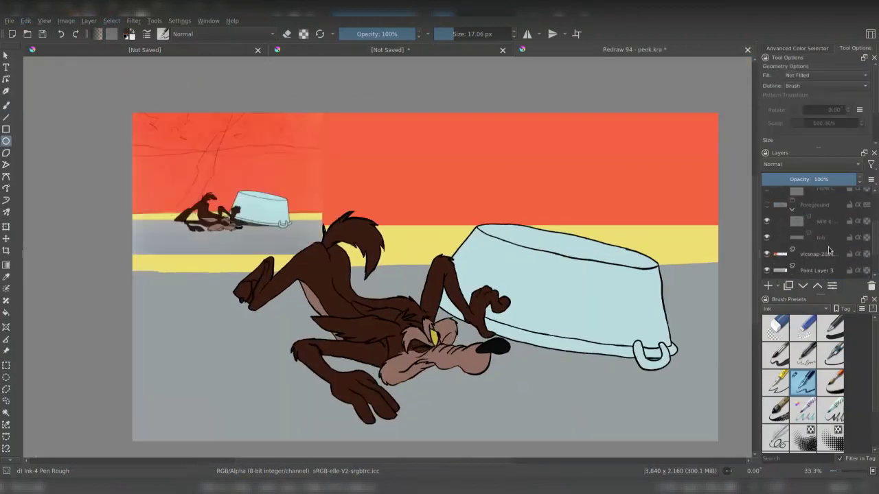
{"action": "left_click", "coordinate": [767, 254]}
{"action": "left_click_drag", "start_coordinate": [874, 242], "coordinate": [873, 225]}
{"action": "mouse_move", "coordinate": [680, 361]}
{"action": "left_mouse_down"}
{"action": "mouse_move", "coordinate": [378, 328]}
{"action": "mouse_move", "coordinate": [400, 287]}
{"action": "mouse_move", "coordinate": [433, 288]}
{"action": "left_mouse_up"}
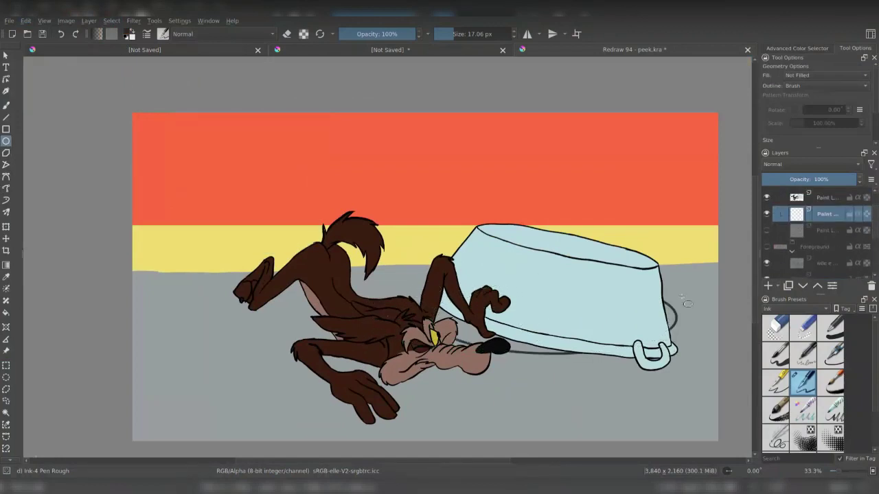
- Transform the ellipse to follow the tub's tilted rim and fill it with the dark shadow colour
{"action": "key", "text": "ctrl+t"}
{"action": "left_click_drag", "start_coordinate": [578, 334], "coordinate": [583, 343]}
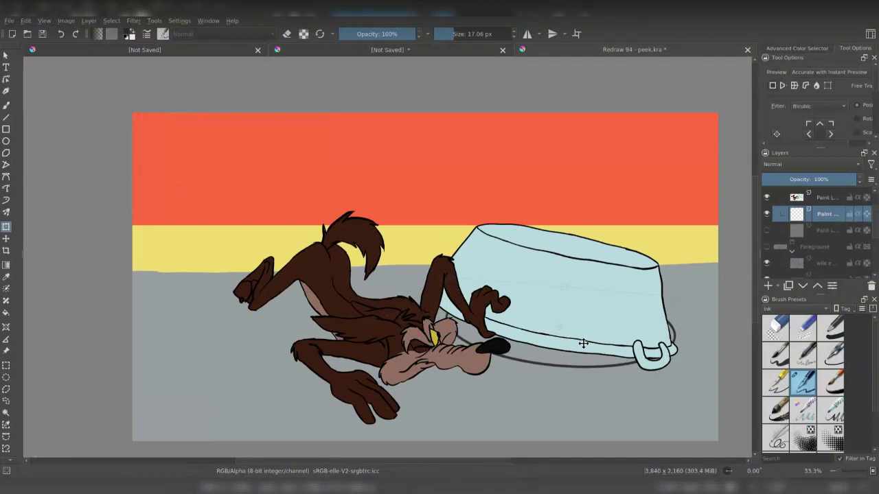
{"action": "left_click_drag", "start_coordinate": [553, 289], "coordinate": [553, 279]}
{"action": "key", "text": "Return"}
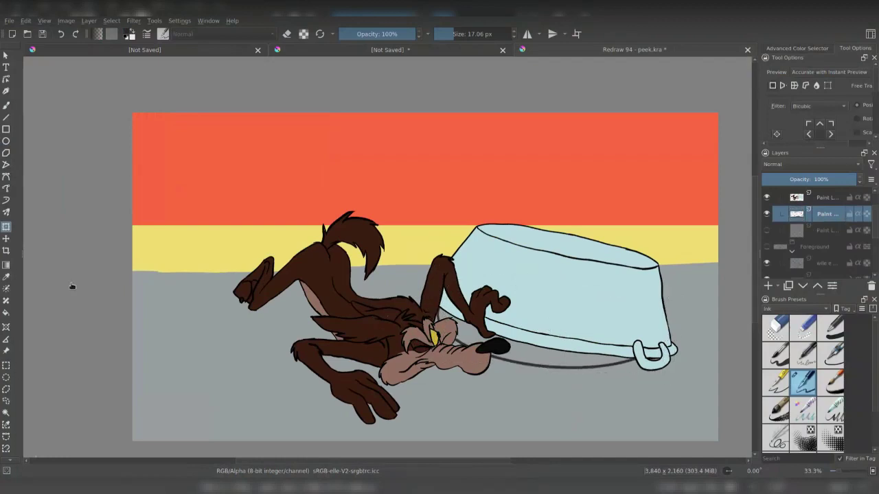
{"action": "key", "text": "f"}
{"action": "left_click", "coordinate": [539, 314]}
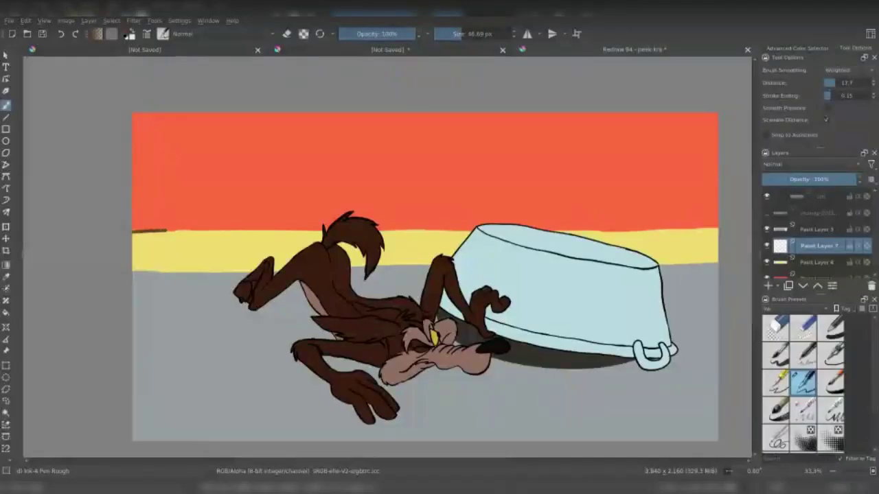
- Draw a brown line along the boundary of the red wall and yellow strip, and a slanted crack up the wall
{"action": "left_click_drag", "start_coordinate": [159, 229], "coordinate": [718, 230]}
{"action": "left_click_drag", "start_coordinate": [403, 228], "coordinate": [450, 114]}
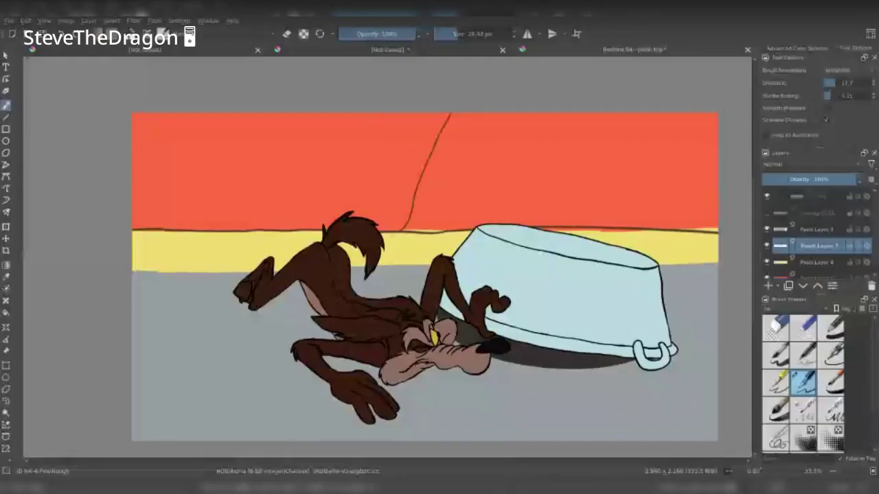
{"action": "left_click_drag", "start_coordinate": [436, 139], "coordinate": [426, 192]}
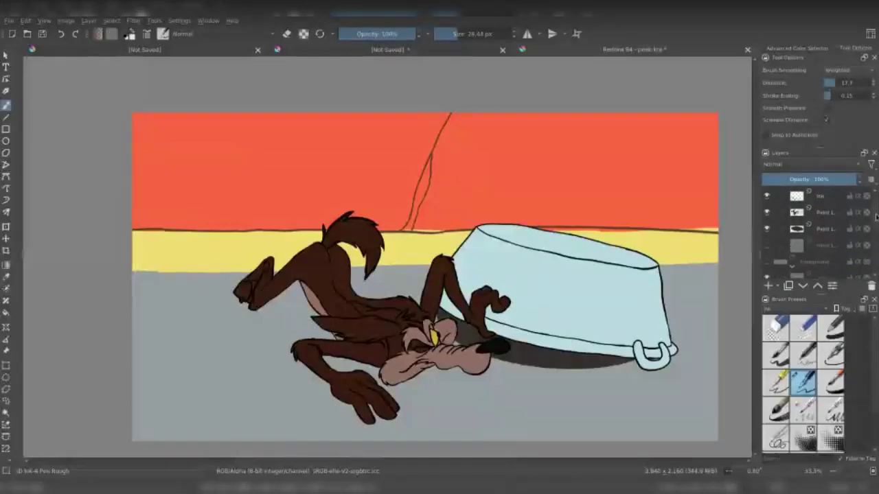
{"action": "key", "text": "ctrl+v"}
{"action": "left_click", "coordinate": [766, 240]}
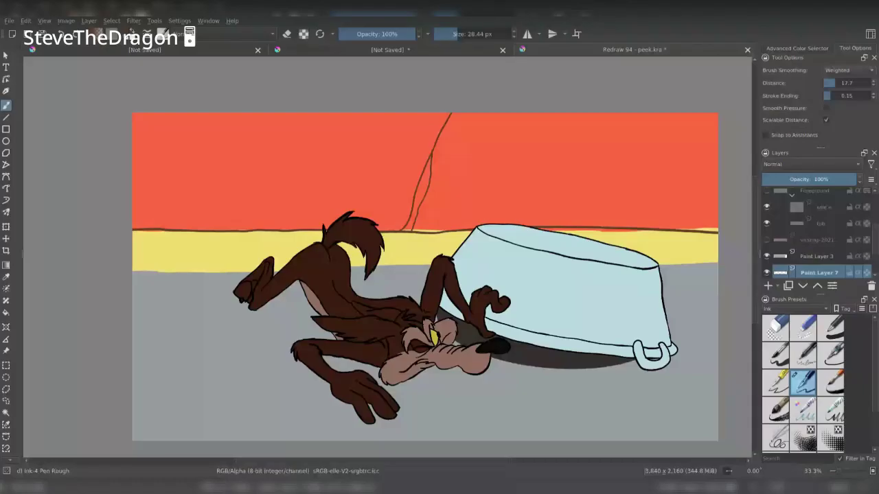
{"action": "key", "text": "ctrl+z"}
- Draw a branching crack down to the coyote's tail and several wavy brown lines across the full width of the red wall
{"action": "left_click_drag", "start_coordinate": [439, 134], "coordinate": [354, 216]}
{"action": "left_click_drag", "start_coordinate": [131, 145], "coordinate": [714, 114]}
{"action": "mouse_move", "coordinate": [718, 148]}
{"action": "left_mouse_down"}
{"action": "mouse_move", "coordinate": [393, 148]}
{"action": "mouse_move", "coordinate": [347, 156]}
{"action": "left_mouse_up"}
{"action": "left_click_drag", "start_coordinate": [412, 150], "coordinate": [132, 159]}
{"action": "left_click_drag", "start_coordinate": [131, 153], "coordinate": [718, 127]}
- Sample the brown line colour and outline small oval pebbles in the yellow strip beside the tub and behind the coyote's feet
{"action": "left_click", "coordinate": [668, 232], "text": "ctrl"}
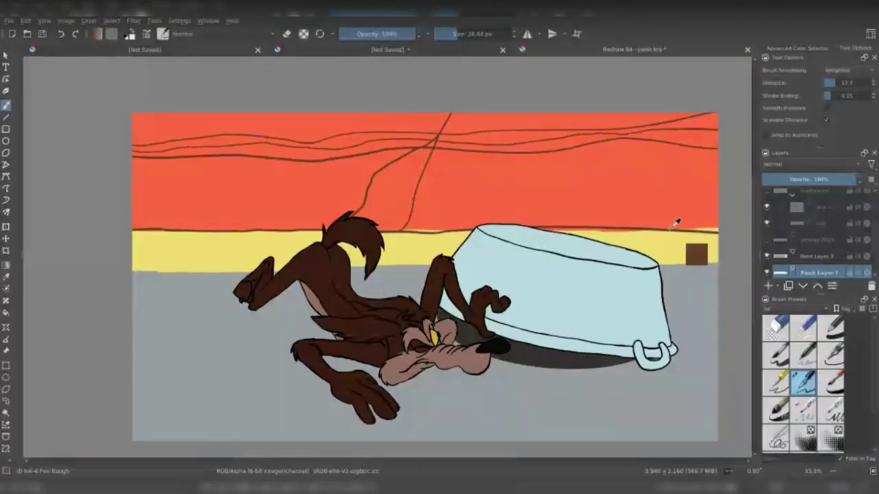
{"action": "scroll", "coordinate": [673, 231], "scroll_direction": "up", "scroll_amount": 2}
{"action": "left_click_drag", "start_coordinate": [596, 246], "coordinate": [604, 246]}
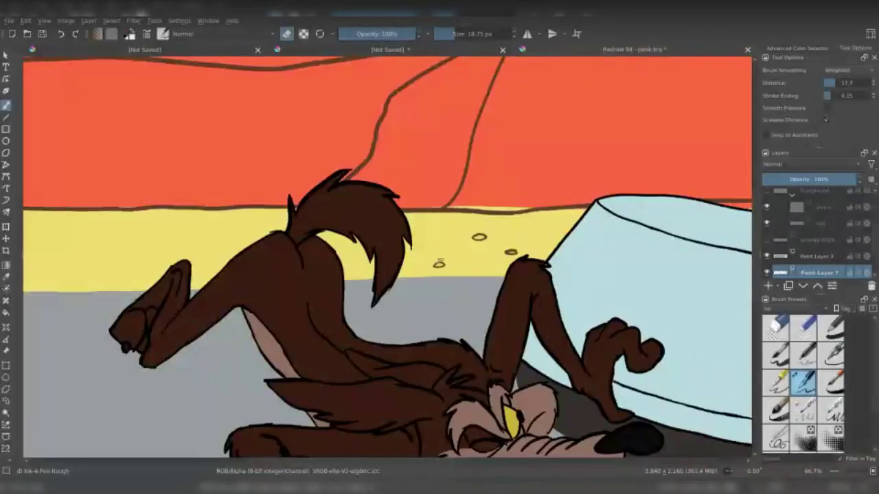
{"action": "left_click_drag", "start_coordinate": [440, 260], "coordinate": [697, 259]}
{"action": "key", "text": "e"}
{"action": "key", "text": "e"}
{"action": "key", "text": "e"}
{"action": "left_click_drag", "start_coordinate": [375, 243], "coordinate": [379, 243]}
{"action": "key", "text": "e"}
{"action": "left_click_drag", "start_coordinate": [256, 273], "coordinate": [439, 264]}
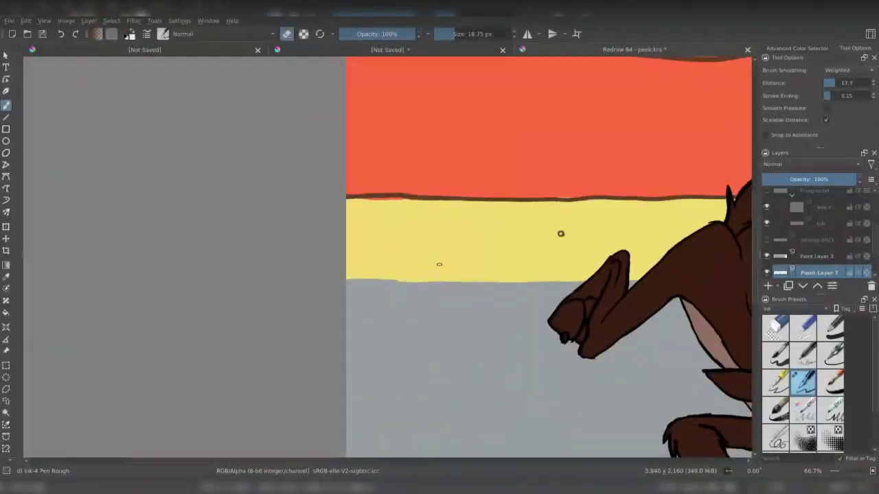
{"action": "left_click_drag", "start_coordinate": [380, 234], "coordinate": [385, 235]}
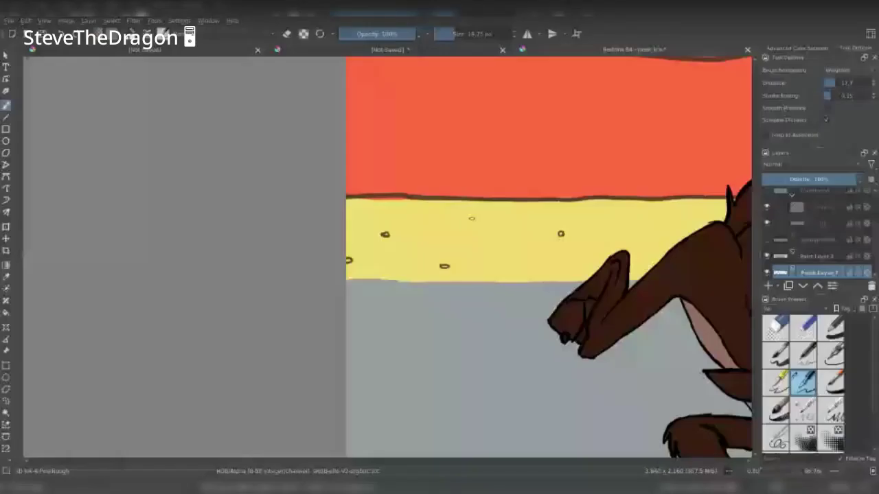
- Scatter more pebbles and dots of varied size along the yellow strip and set the line layer's opacity to 93%
{"action": "key", "text": "ctrl+minus"}
{"action": "left_click_drag", "start_coordinate": [592, 257], "coordinate": [423, 269]}
{"action": "key", "text": "e"}
{"action": "mouse_move", "coordinate": [394, 252]}
{"action": "left_mouse_down"}
{"action": "mouse_move", "coordinate": [385, 253]}
{"action": "mouse_move", "coordinate": [394, 253]}
{"action": "left_mouse_up"}
{"action": "left_click_drag", "start_coordinate": [402, 267], "coordinate": [401, 269]}
{"action": "left_click_drag", "start_coordinate": [412, 264], "coordinate": [323, 270]}
{"action": "left_click_drag", "start_coordinate": [548, 242], "coordinate": [357, 255]}
{"action": "left_click_drag", "start_coordinate": [213, 273], "coordinate": [574, 246]}
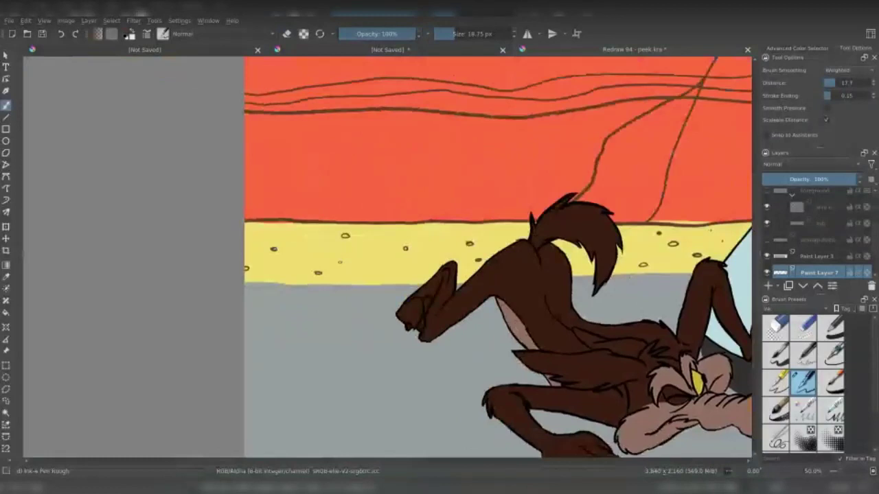
{"action": "left_click_drag", "start_coordinate": [359, 268], "coordinate": [361, 266]}
{"action": "scroll", "coordinate": [353, 126], "scroll_direction": "down", "scroll_amount": 3}
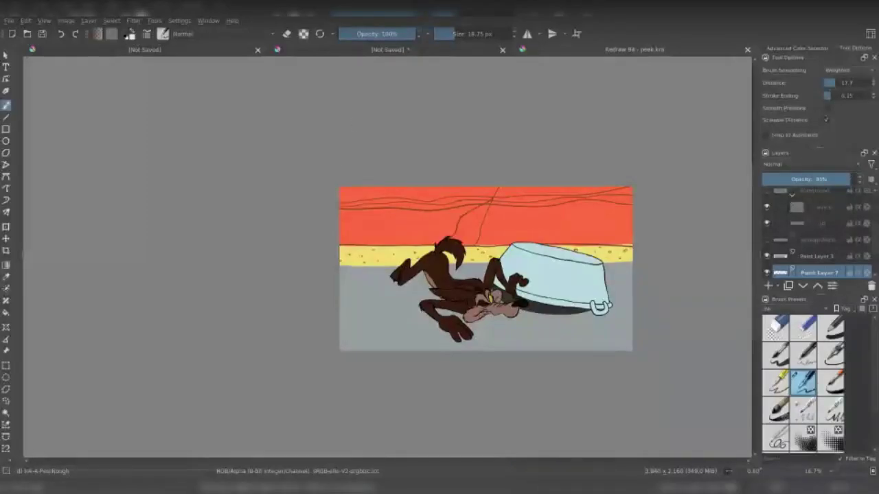
{"action": "scroll", "coordinate": [387, 258], "scroll_direction": "up", "scroll_amount": 2}
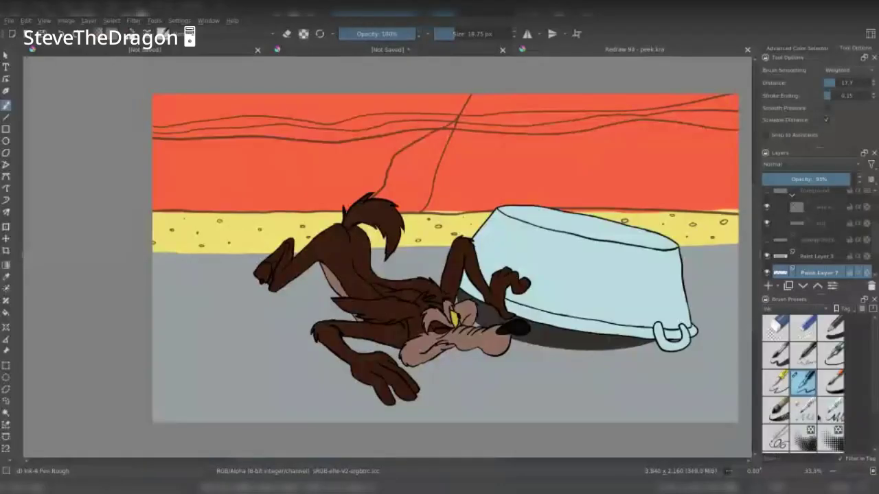
- Speckle the grey ground with the Texture Splat brush on a new layer grouped with the ground layer, and set its opacity to 63%
{"action": "scroll", "coordinate": [815, 407], "scroll_direction": "down", "scroll_amount": 2}
{"action": "left_click", "coordinate": [813, 409]}
{"action": "left_click", "coordinate": [829, 412]}
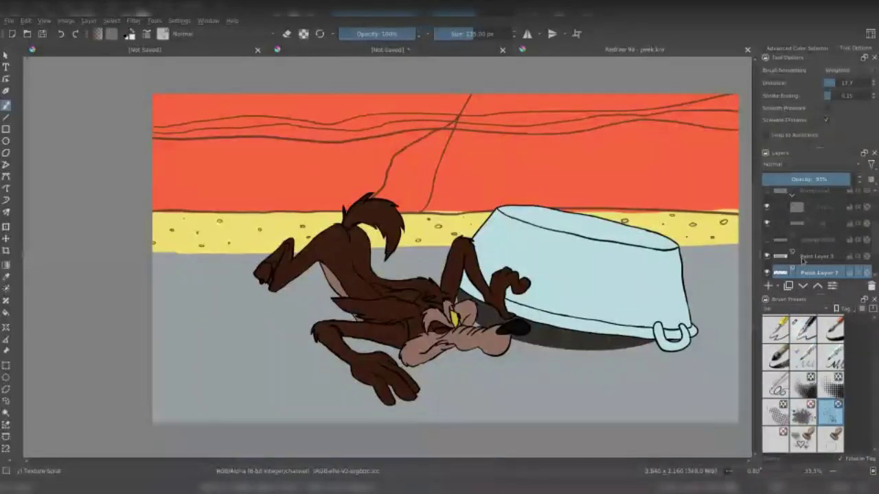
{"action": "left_click", "coordinate": [804, 257]}
{"action": "key", "text": "Insert"}
{"action": "left_click", "coordinate": [828, 275], "text": "ctrl"}
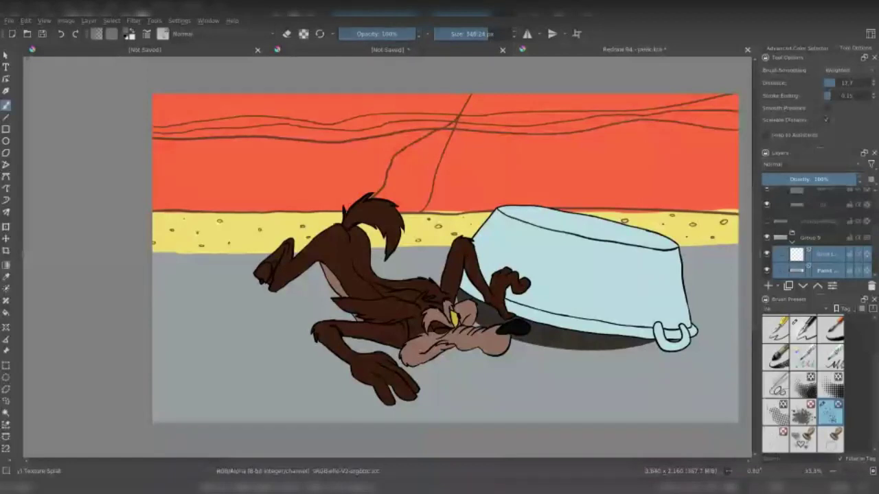
{"action": "left_click_drag", "start_coordinate": [165, 362], "coordinate": [184, 242]}
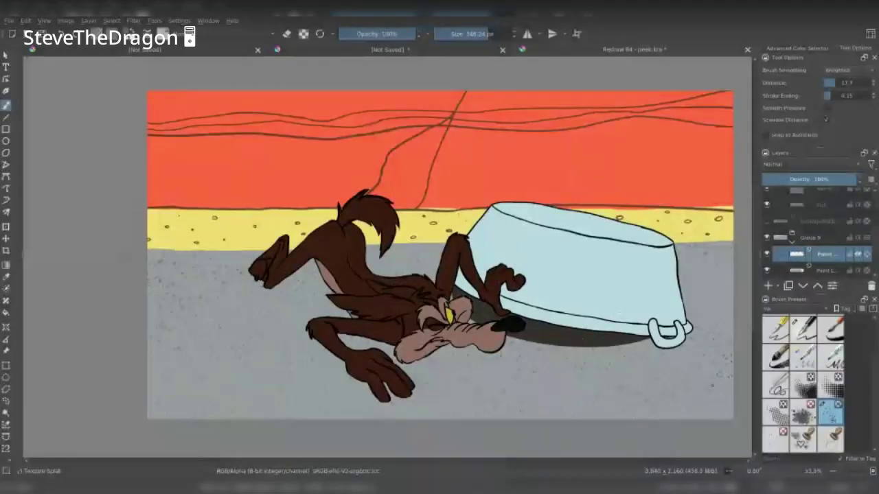
{"action": "left_click", "coordinate": [821, 179]}
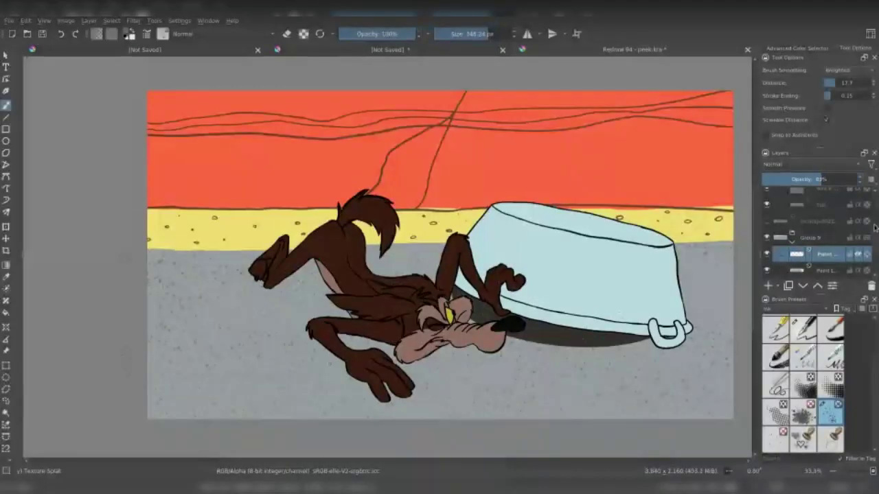
- Add a paint layer at the top of the layer stack and name it sig
{"action": "left_click_drag", "start_coordinate": [874, 228], "coordinate": [875, 194]}
{"action": "left_click", "coordinate": [827, 198]}
{"action": "key", "text": "Insert"}
{"action": "left_click_drag", "start_coordinate": [822, 213], "coordinate": [814, 189]}
{"action": "double_click", "coordinate": [820, 196]}
{"action": "type", "text": "sig"}
{"action": "key", "text": "Return"}
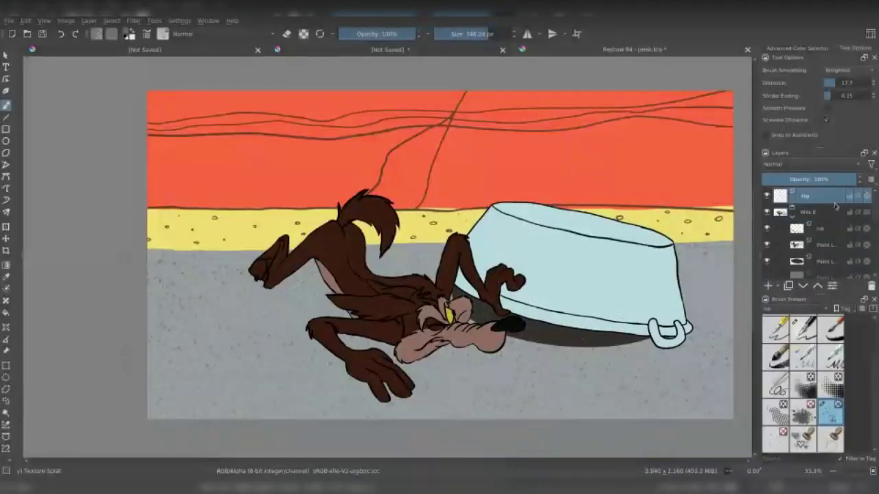
- Write the date 220307 and the boxed artist initials in the canvas's lower right corner with the Ink-4 Pen Rough brush
{"action": "left_click", "coordinate": [803, 329]}
{"action": "left_click_drag", "start_coordinate": [622, 349], "coordinate": [361, 307]}
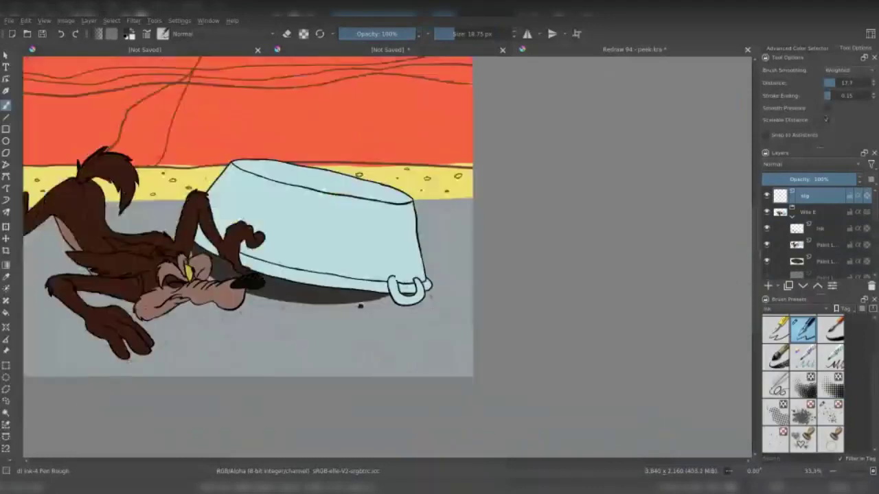
{"action": "scroll", "coordinate": [414, 329], "scroll_direction": "up", "scroll_amount": 3}
{"action": "mouse_move", "coordinate": [459, 409]}
{"action": "left_mouse_down"}
{"action": "mouse_move", "coordinate": [383, 251]}
{"action": "mouse_move", "coordinate": [389, 257]}
{"action": "left_mouse_up"}
{"action": "mouse_move", "coordinate": [391, 247]}
{"action": "left_mouse_down"}
{"action": "mouse_move", "coordinate": [404, 255]}
{"action": "mouse_move", "coordinate": [409, 245]}
{"action": "left_mouse_up"}
{"action": "mouse_move", "coordinate": [420, 244]}
{"action": "left_mouse_down"}
{"action": "mouse_move", "coordinate": [422, 254]}
{"action": "mouse_move", "coordinate": [448, 254]}
{"action": "left_mouse_up"}
{"action": "left_click_drag", "start_coordinate": [411, 264], "coordinate": [432, 276]}
{"action": "left_click_drag", "start_coordinate": [399, 260], "coordinate": [398, 282]}
- Transform the signature, set its layer's opacity to 22% and save the document
{"action": "key", "text": "ctrl+t"}
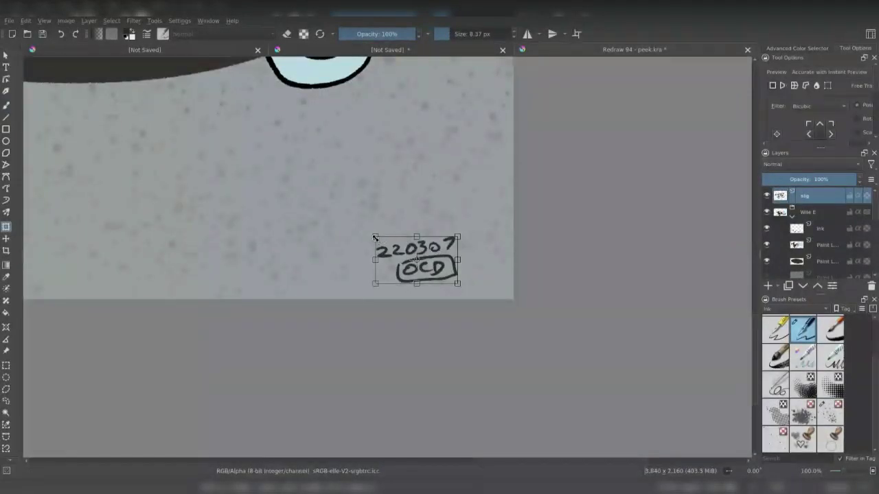
{"action": "key", "text": "Return"}
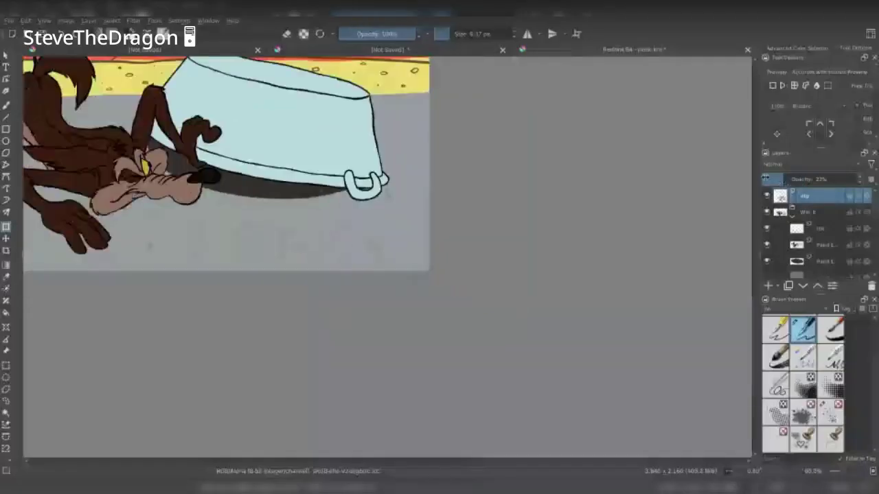
{"action": "key", "text": "ctrl+s"}
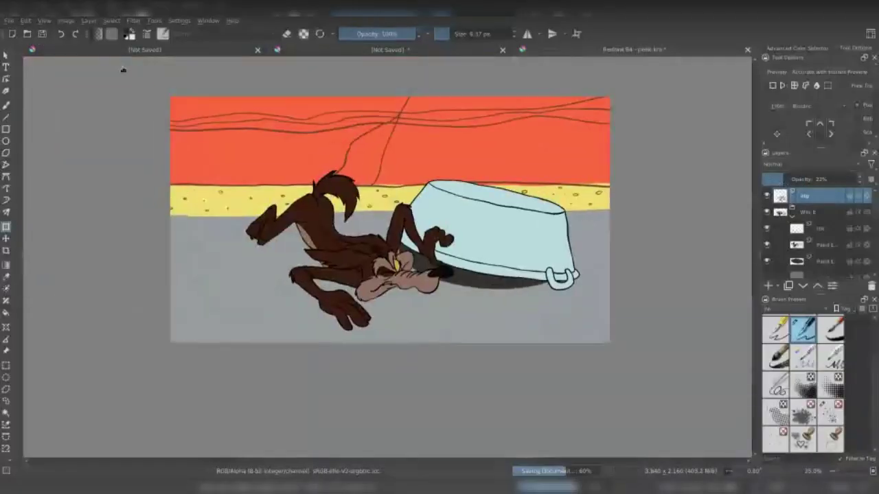